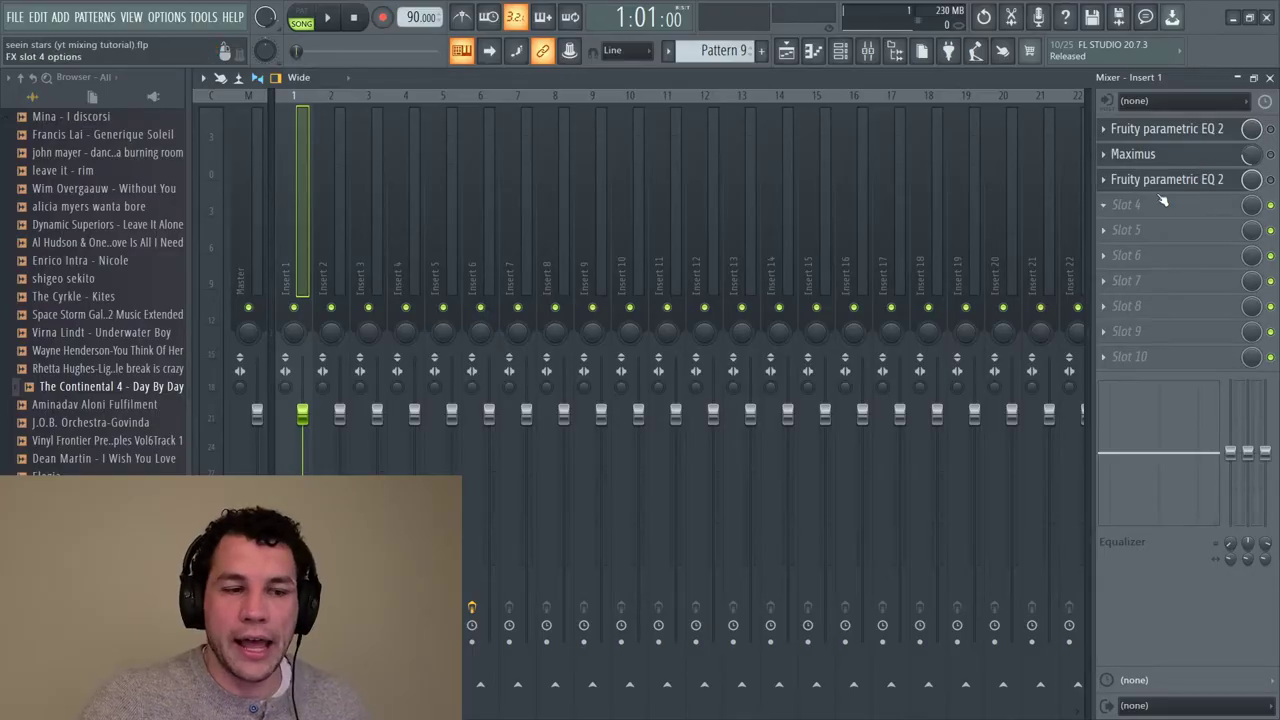
Lay out the Playlist, a moved-aside Channel rack and a floating Mixer so all three show together
click(843, 54)
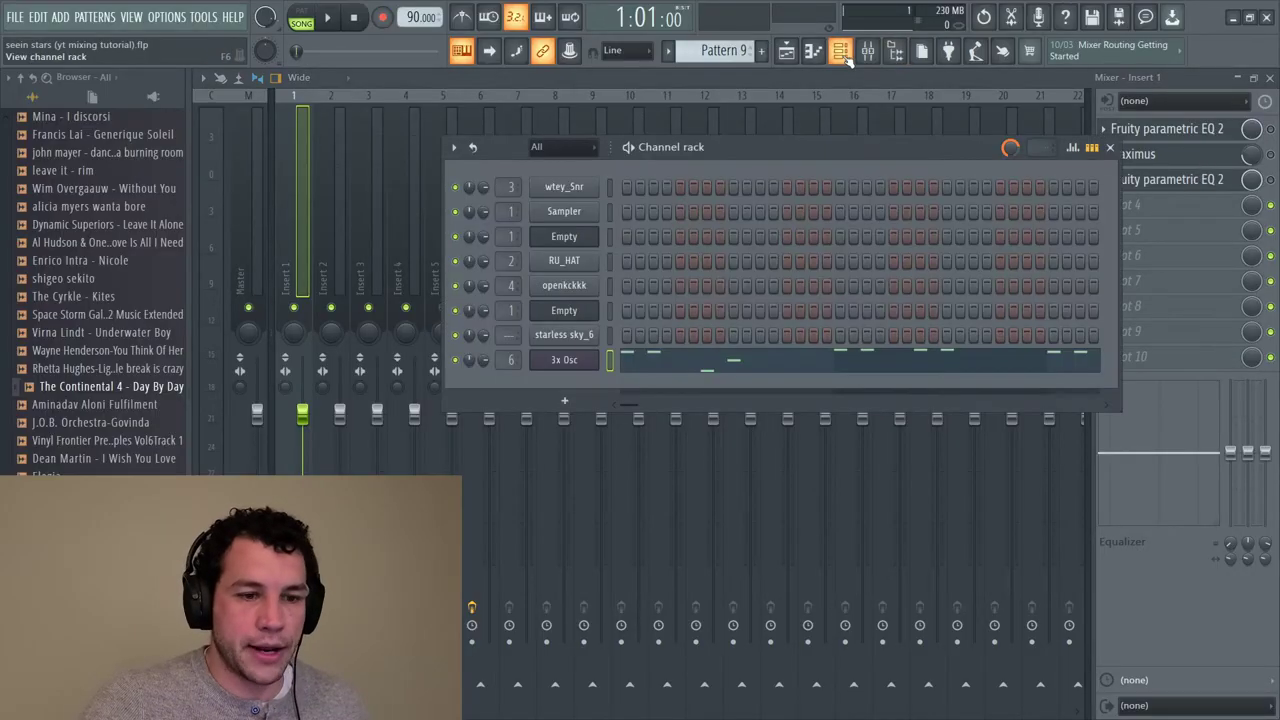
click(786, 54)
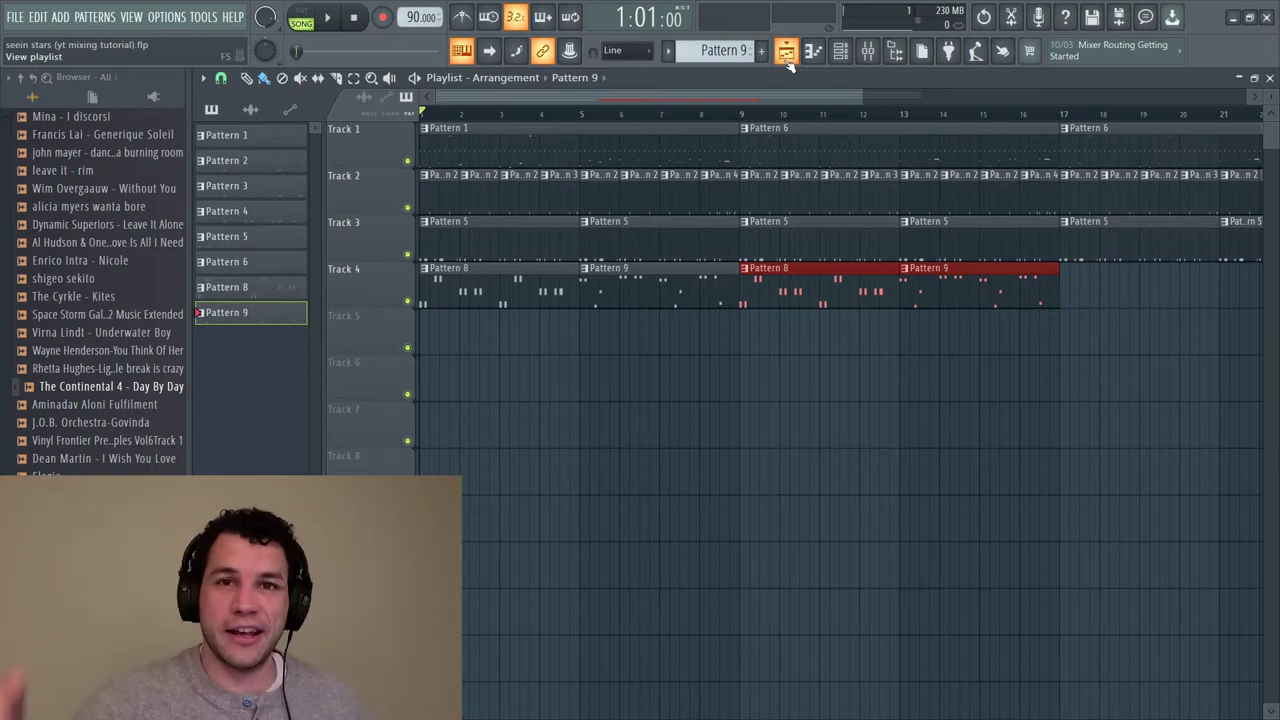
click(786, 54)
drag(781, 147, 640, 243)
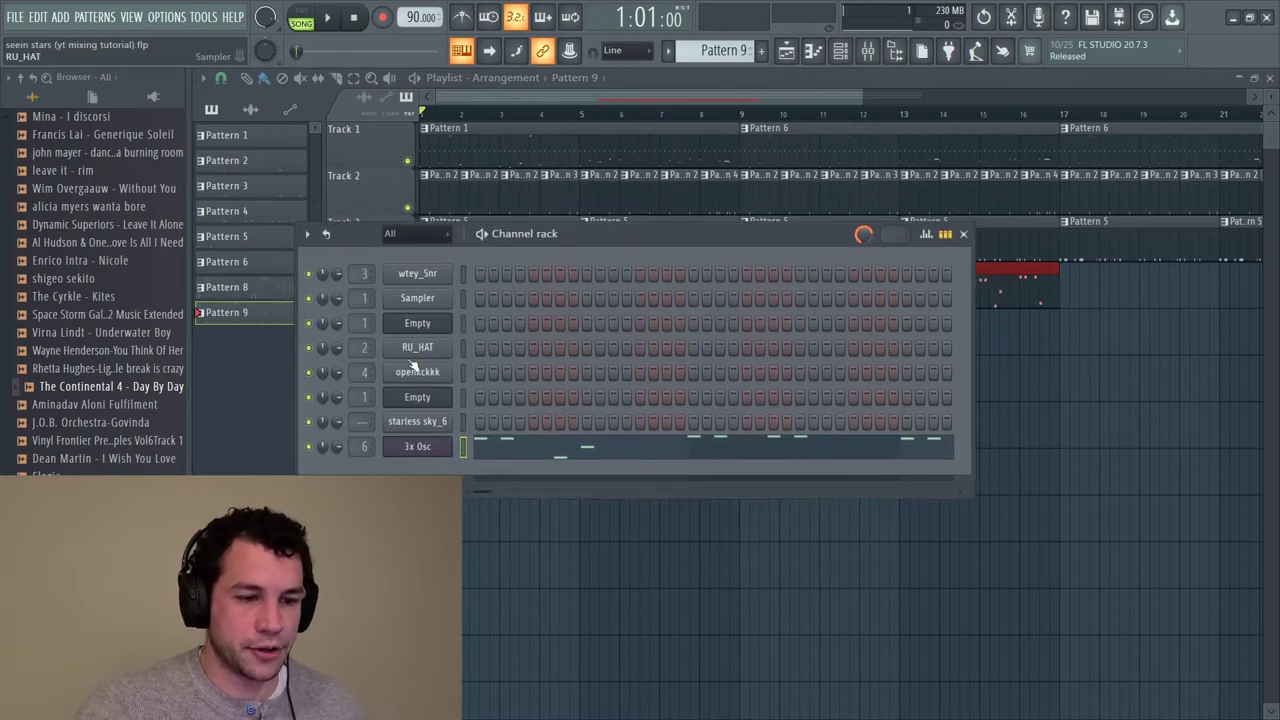
click(868, 50)
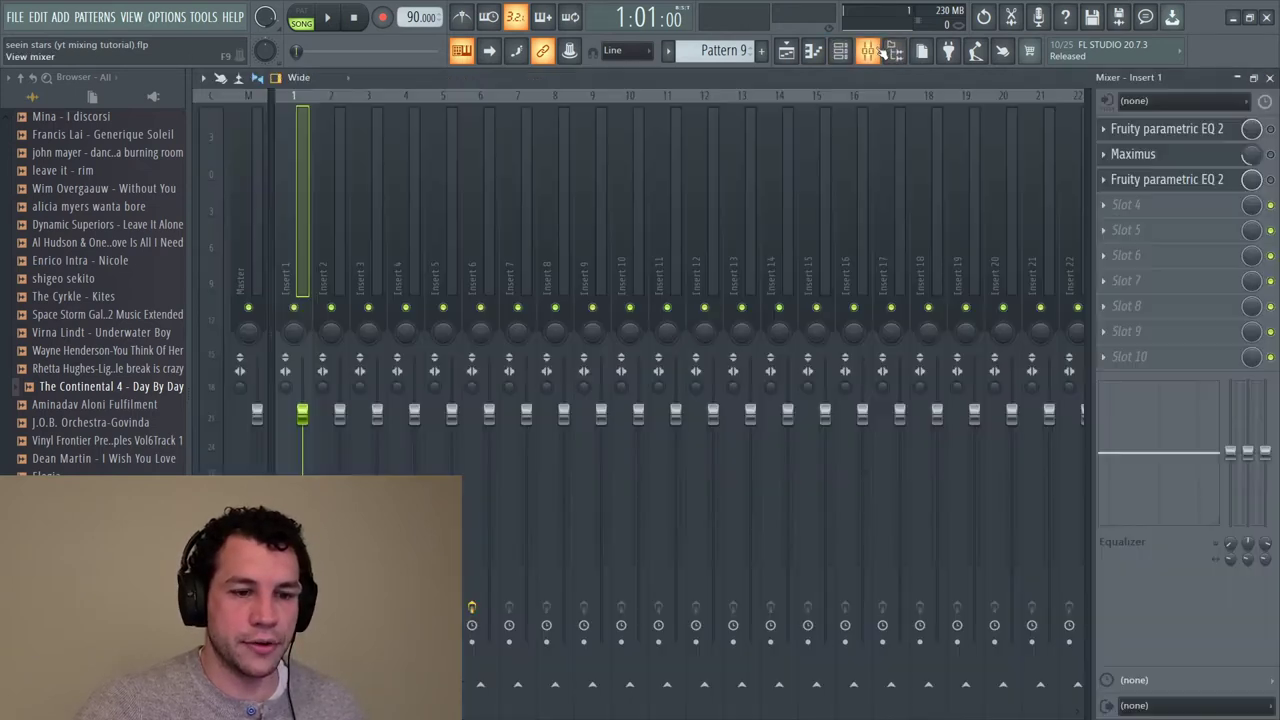
double_click(1180, 86)
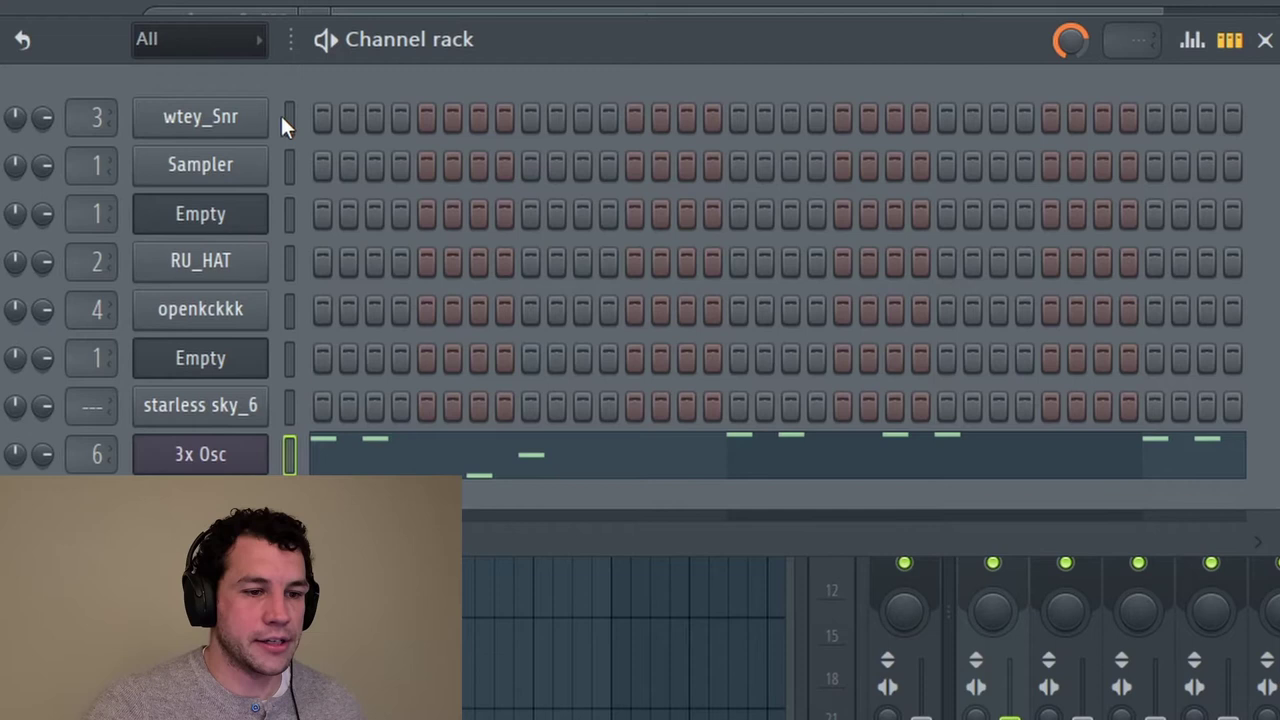
Select the wtey_Snr channel and show Insert 3 with its single Fruity parametric EQ 2
click(285, 118)
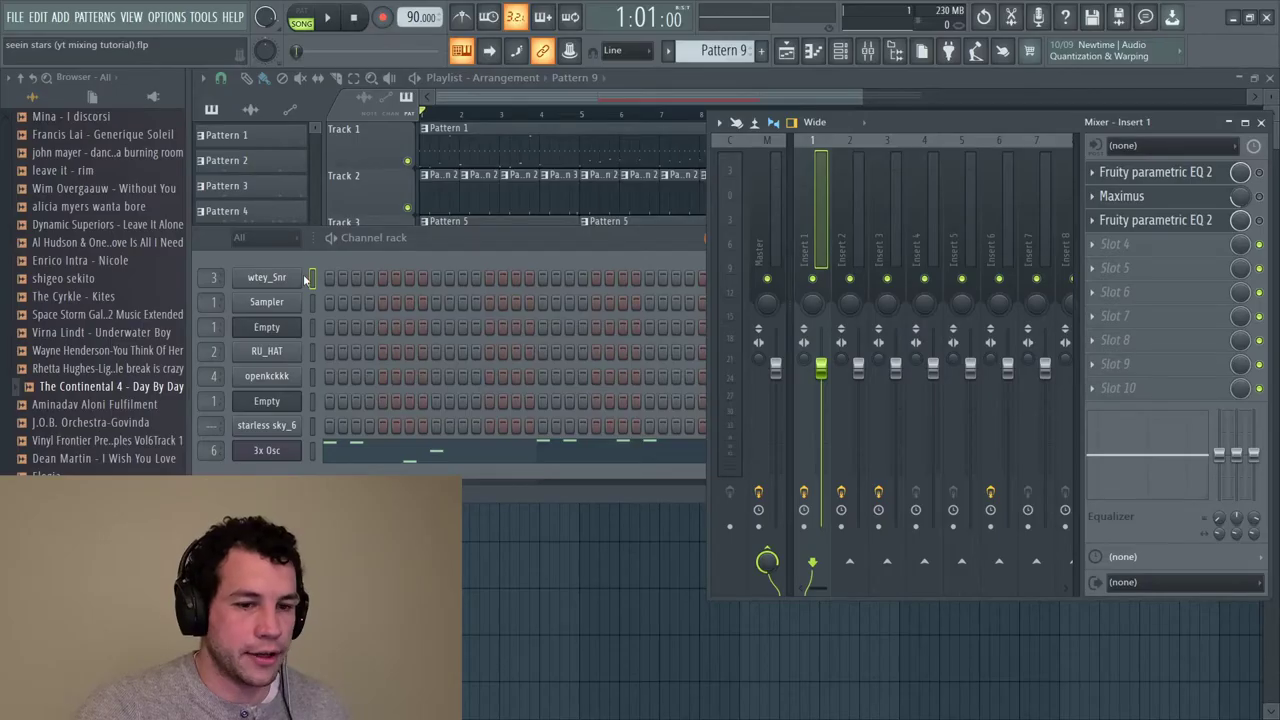
click(877, 218)
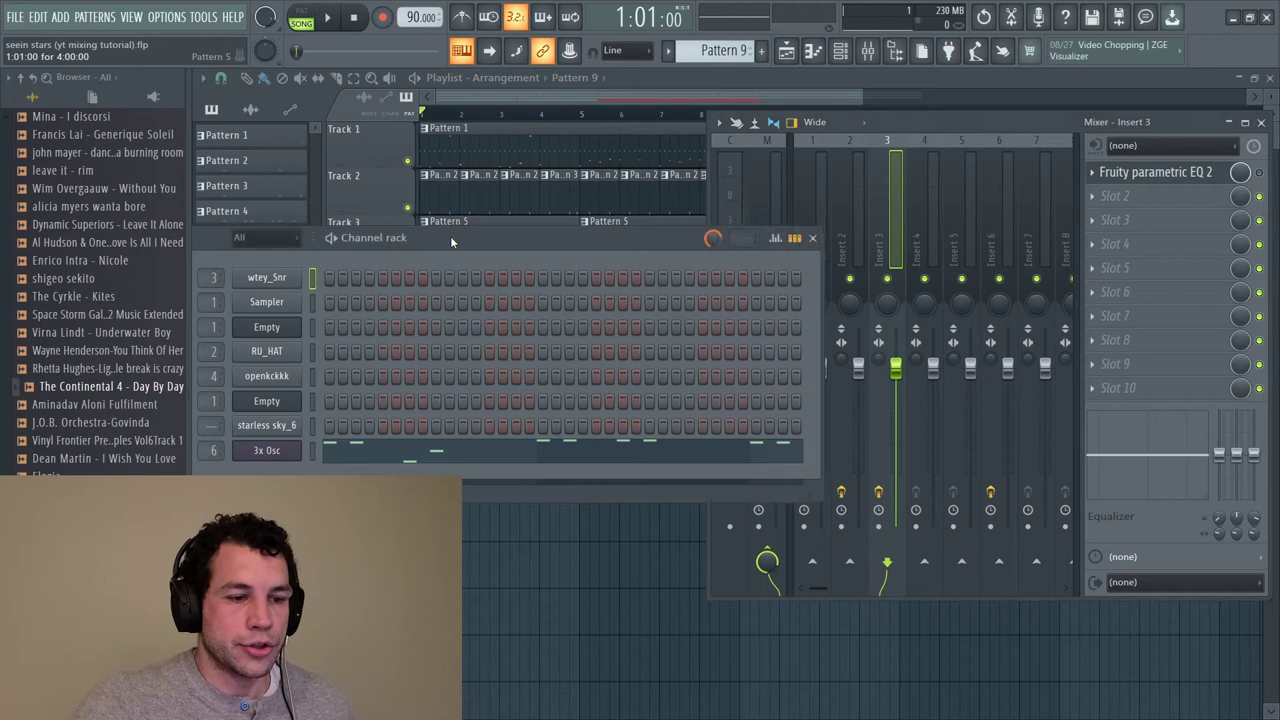
Raise the wtey_Snr channel's volume in the Channel rack, then show the Mixer on Insert 3
click(271, 122)
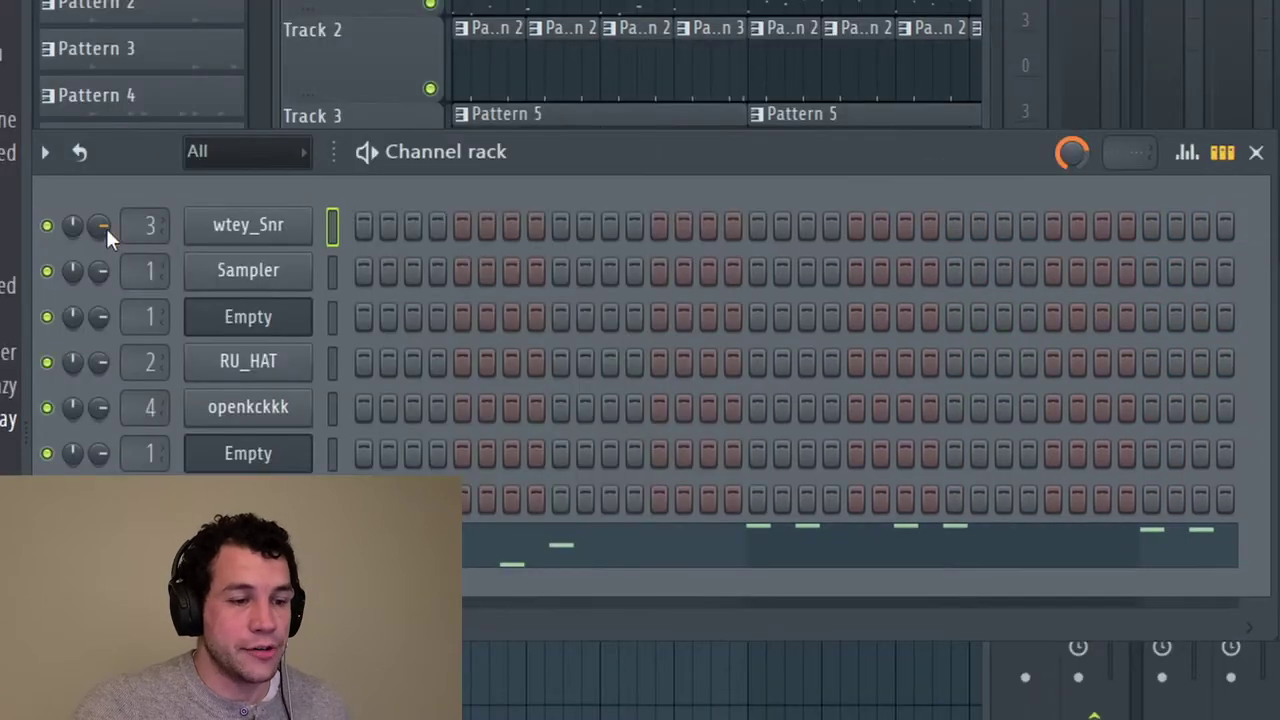
drag(101, 227, 101, 195)
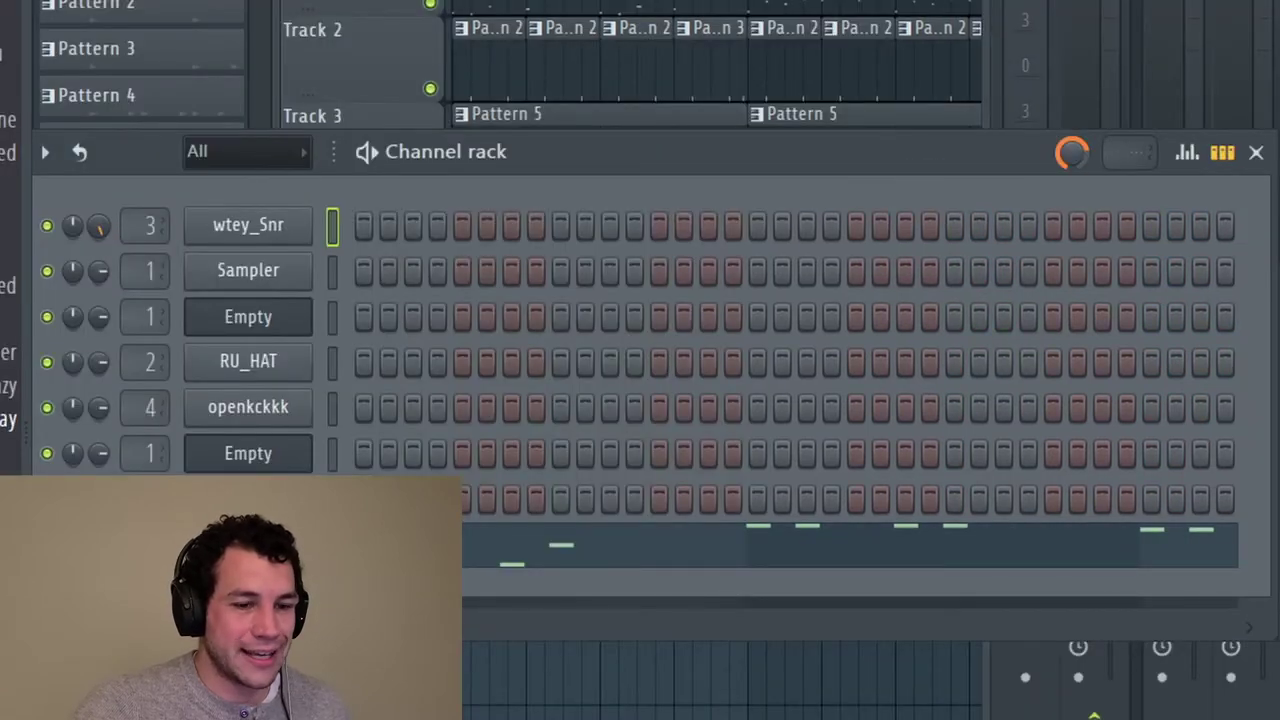
key(F9)
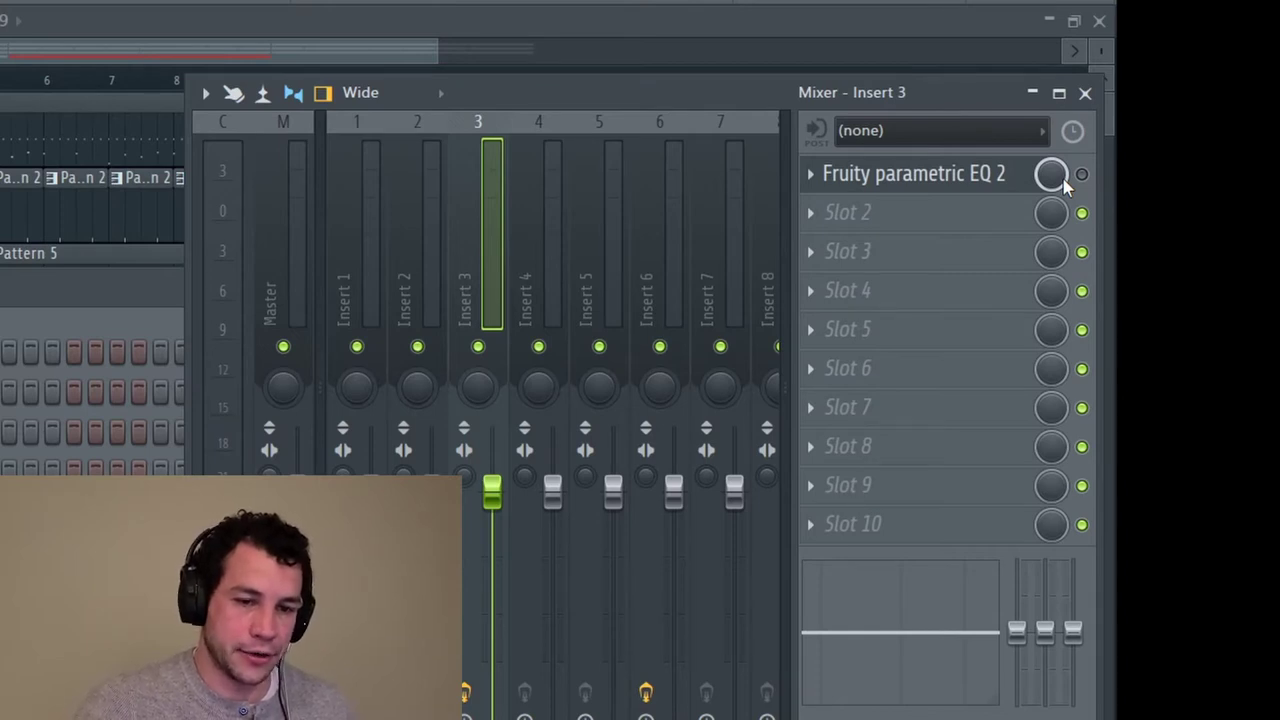
Play the beat with Insert 3's Fruity parametric EQ 2 open and the Mixer kept in front
key(space)
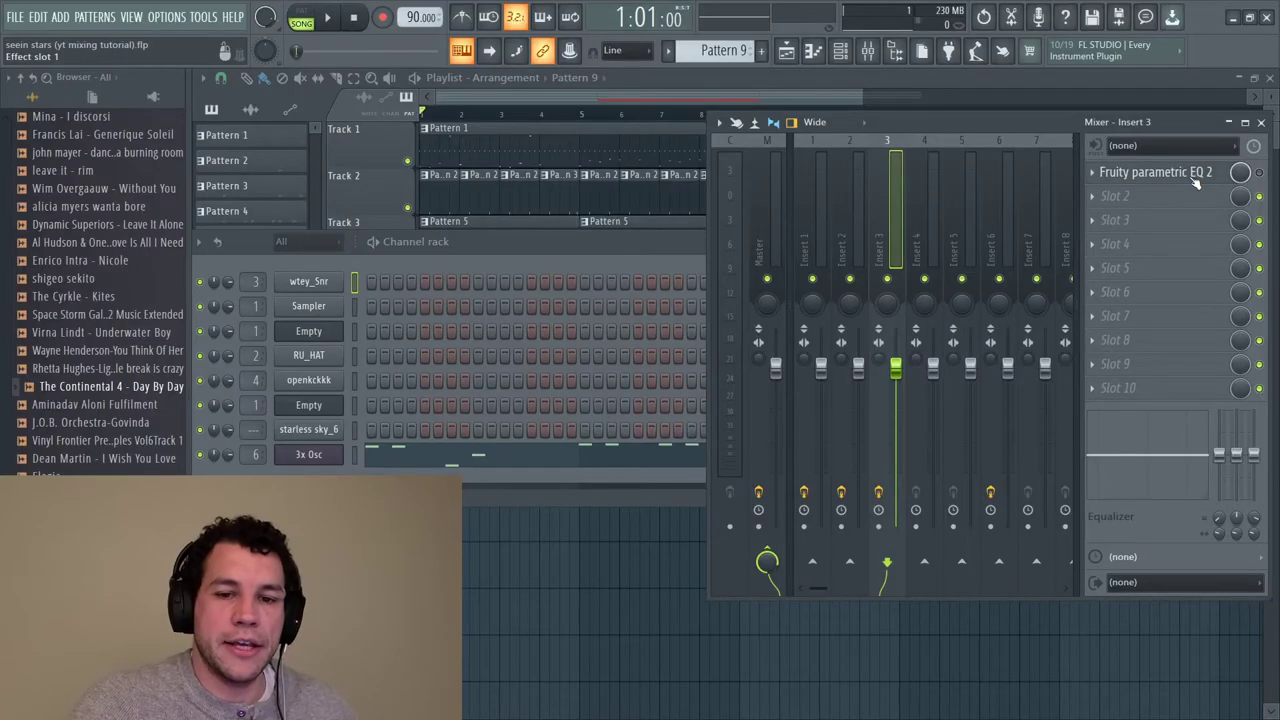
click(1193, 175)
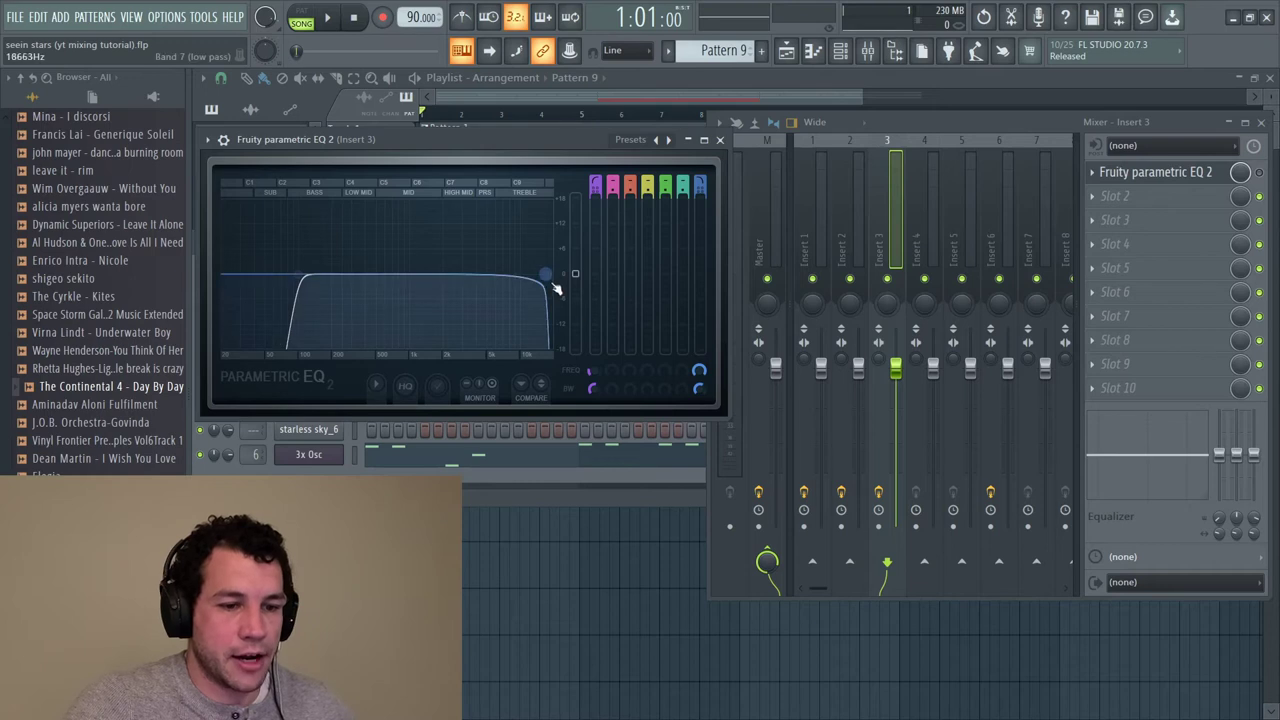
click(1025, 127)
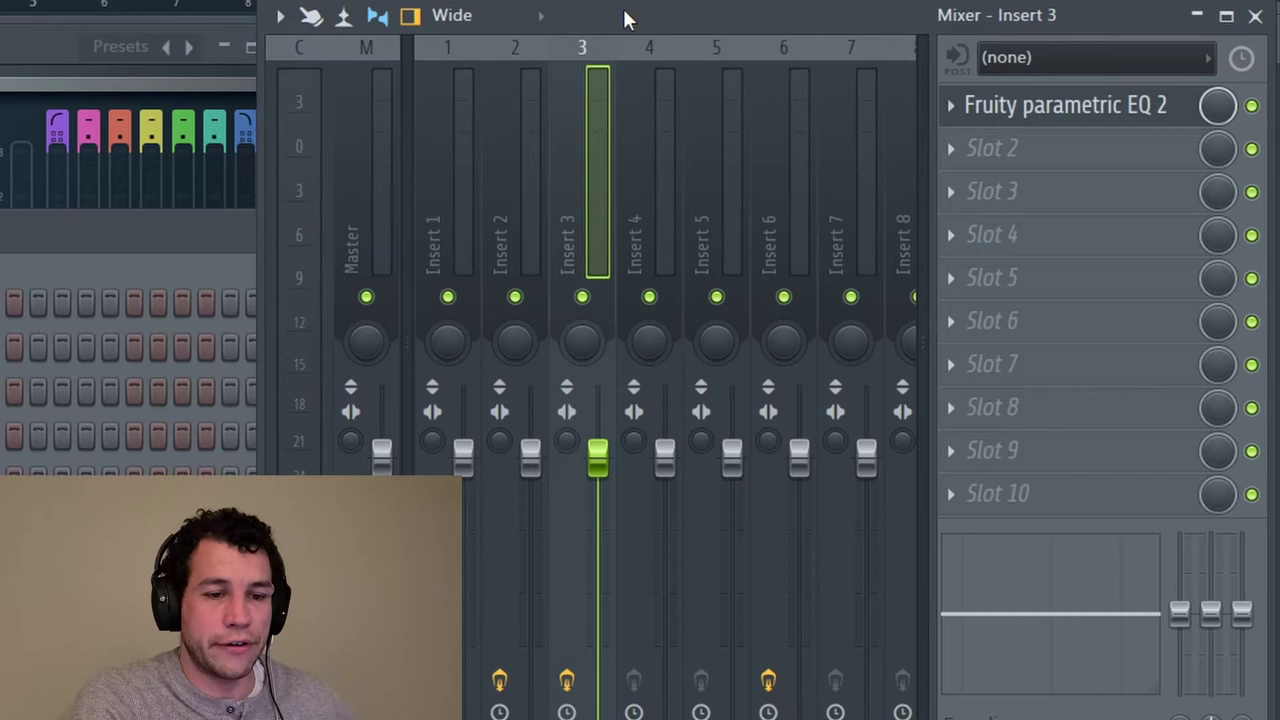
key(space)
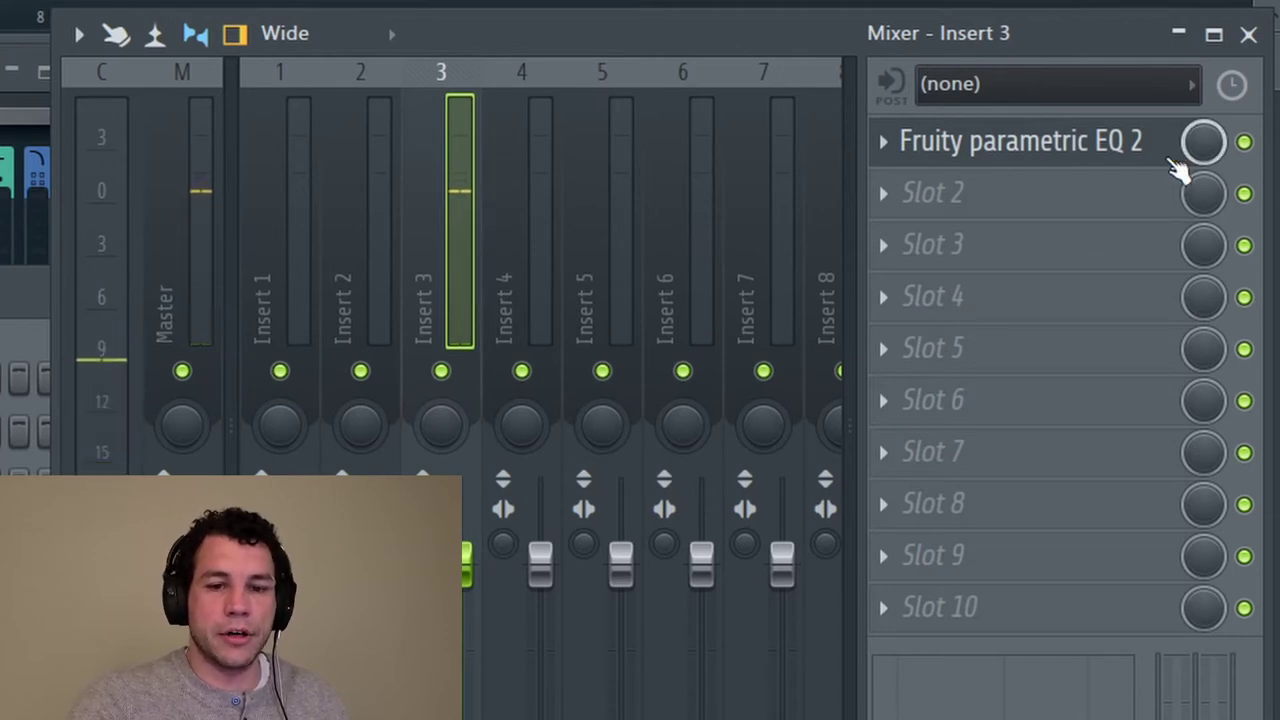
Open Insert 3's Fruity parametric EQ 2 and pull its main output level down a few dB
click(1113, 150)
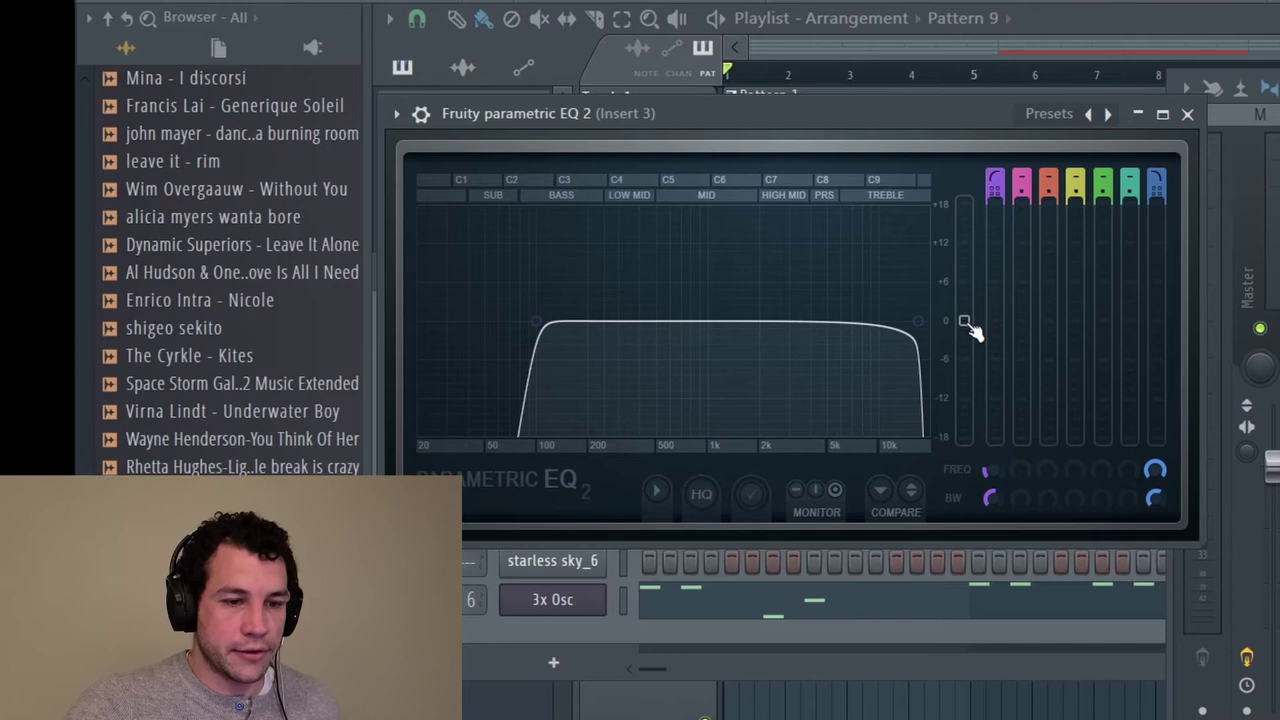
drag(960, 124, 918, 138)
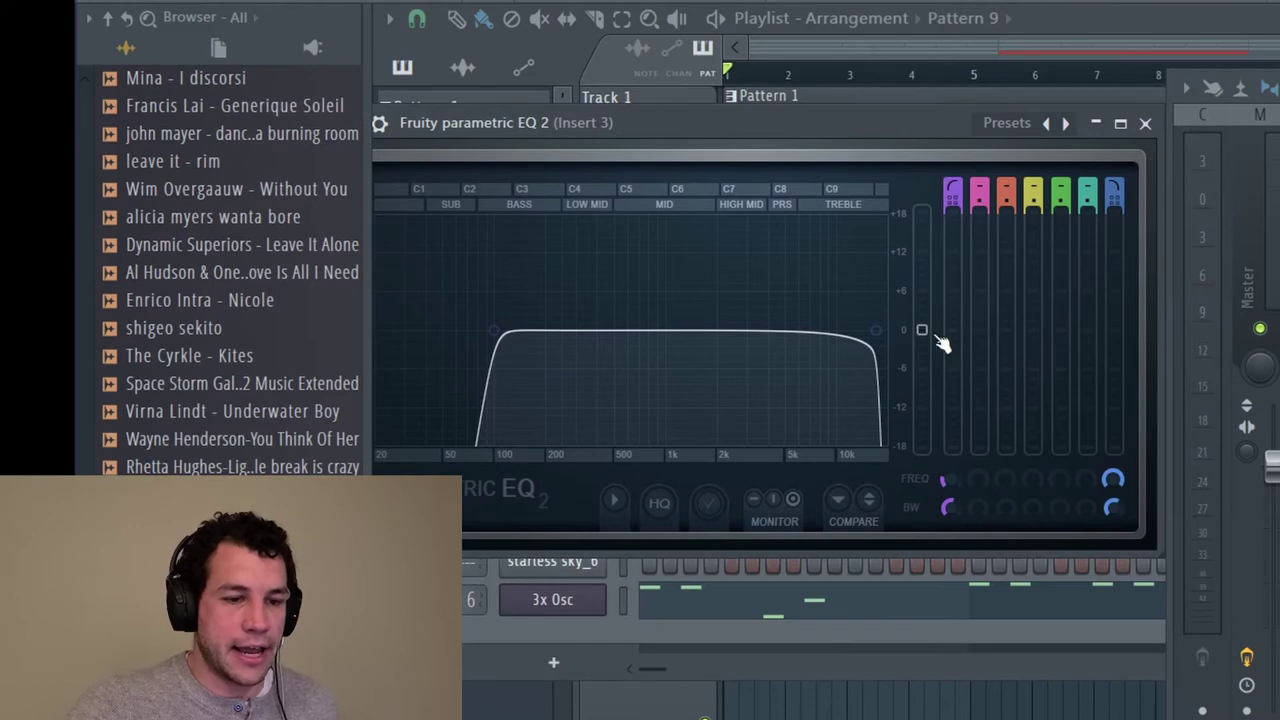
drag(922, 330, 922, 344)
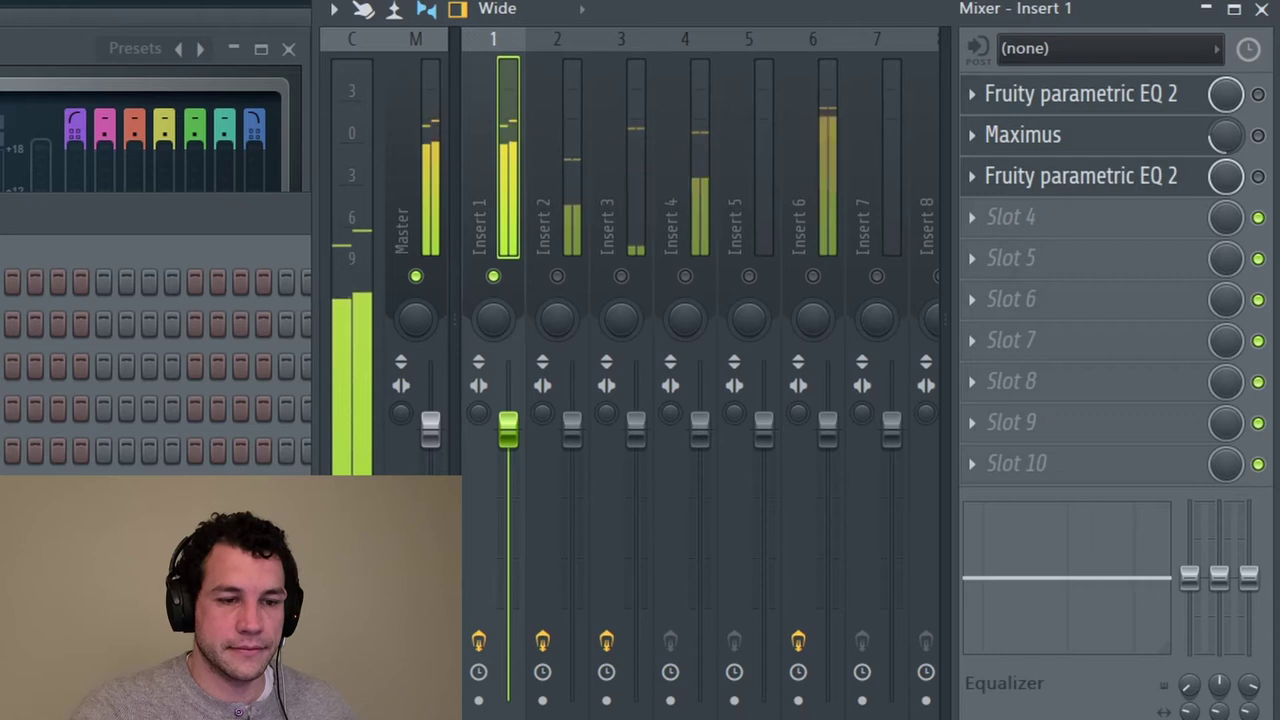
Stop playback and open Insert 1's first Fruity parametric EQ 2
key(space)
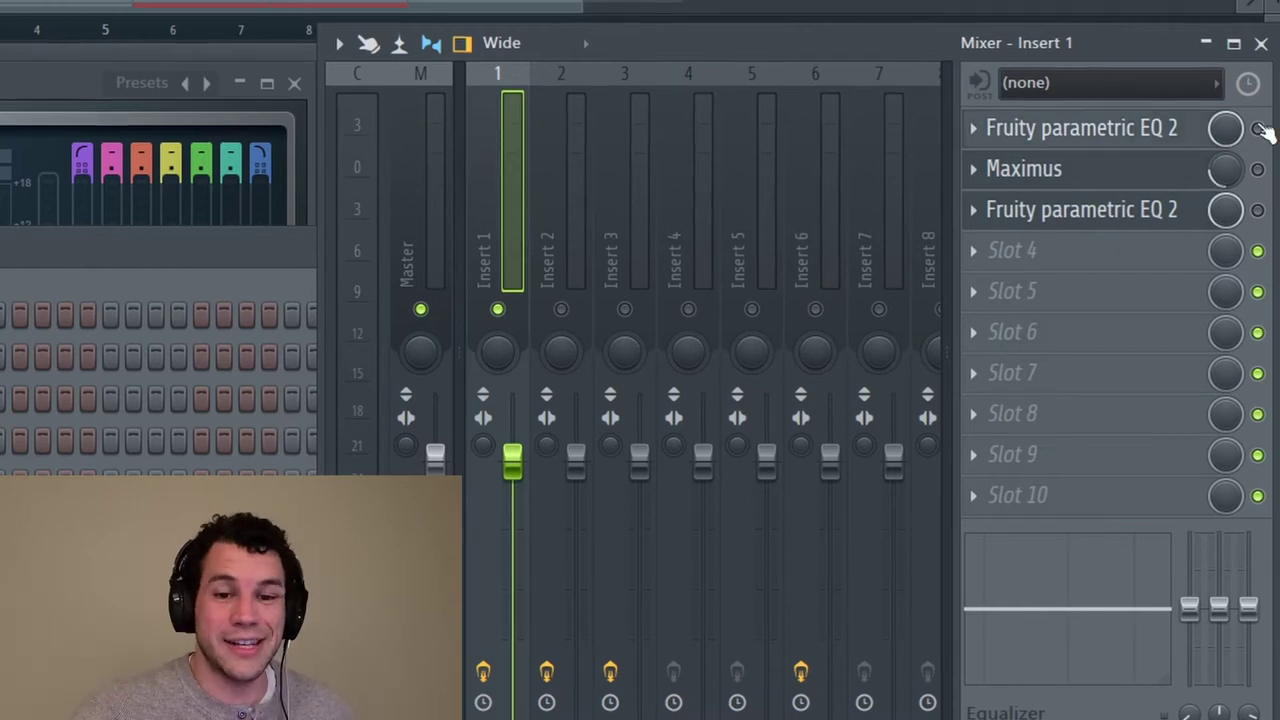
click(1150, 140)
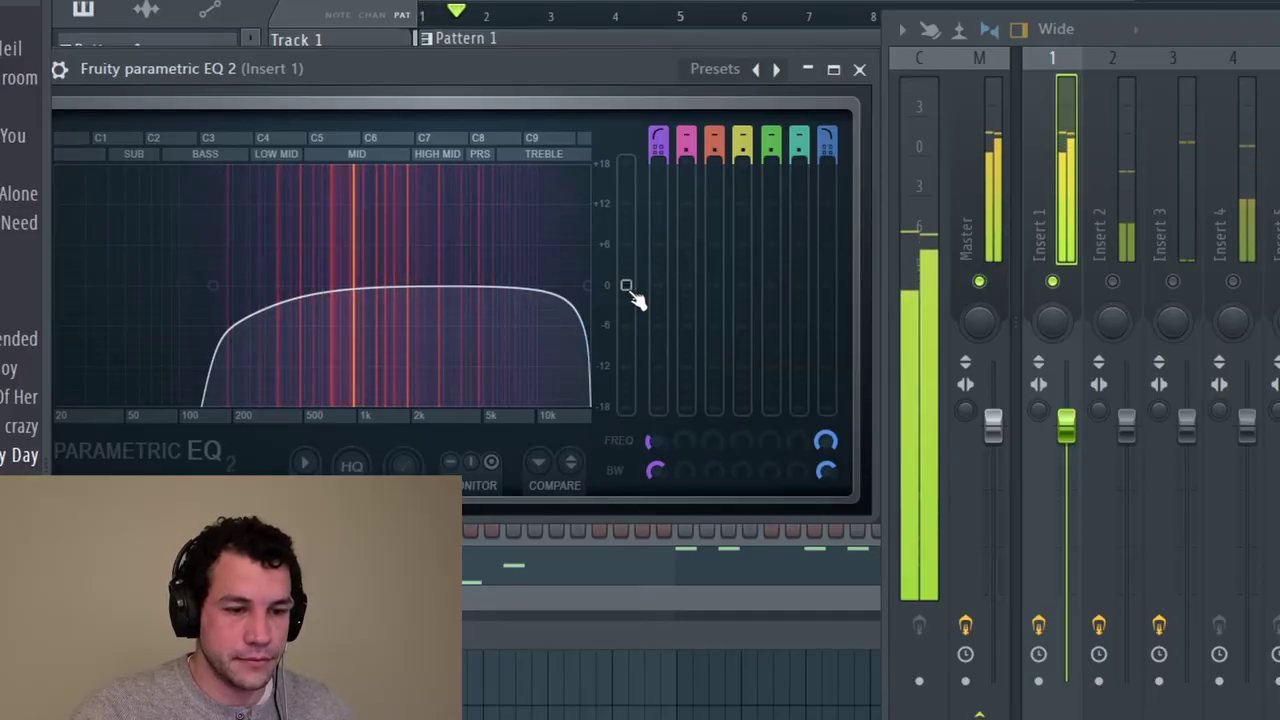
Set Insert 1's first EQ output gain to about 0 dB and stop playback
drag(626, 284, 626, 276)
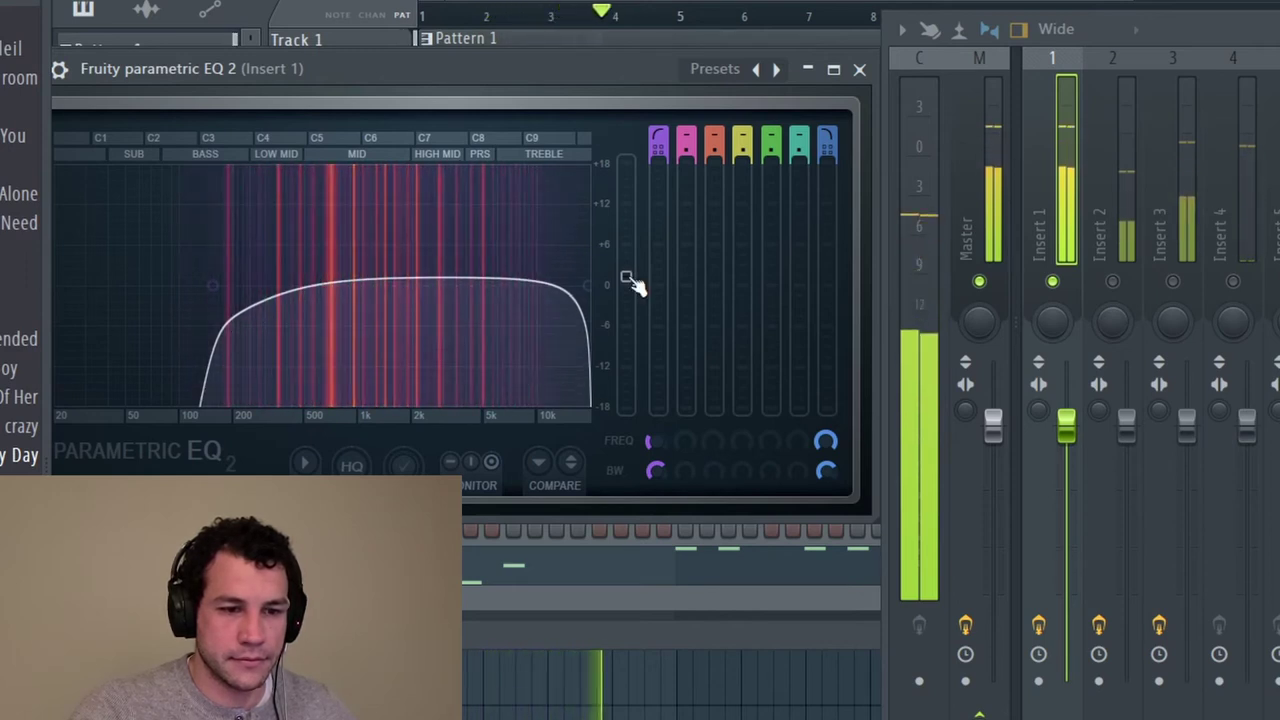
drag(630, 281, 630, 285)
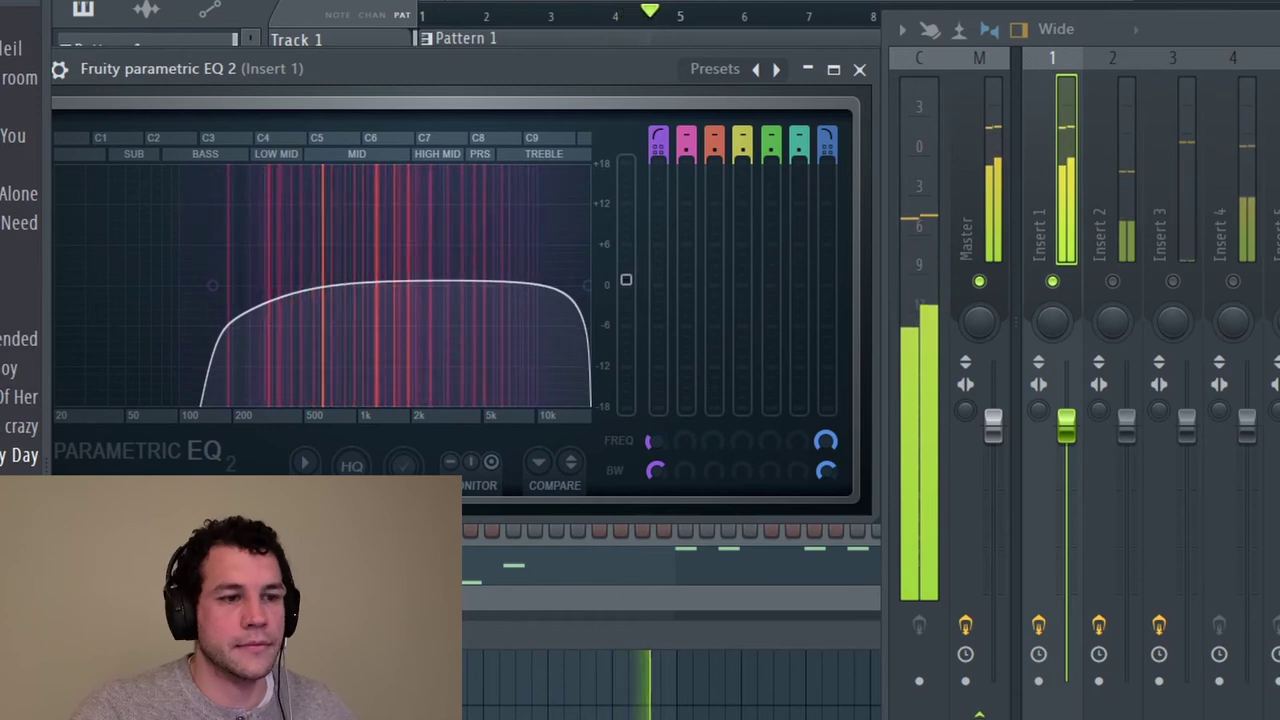
key(space)
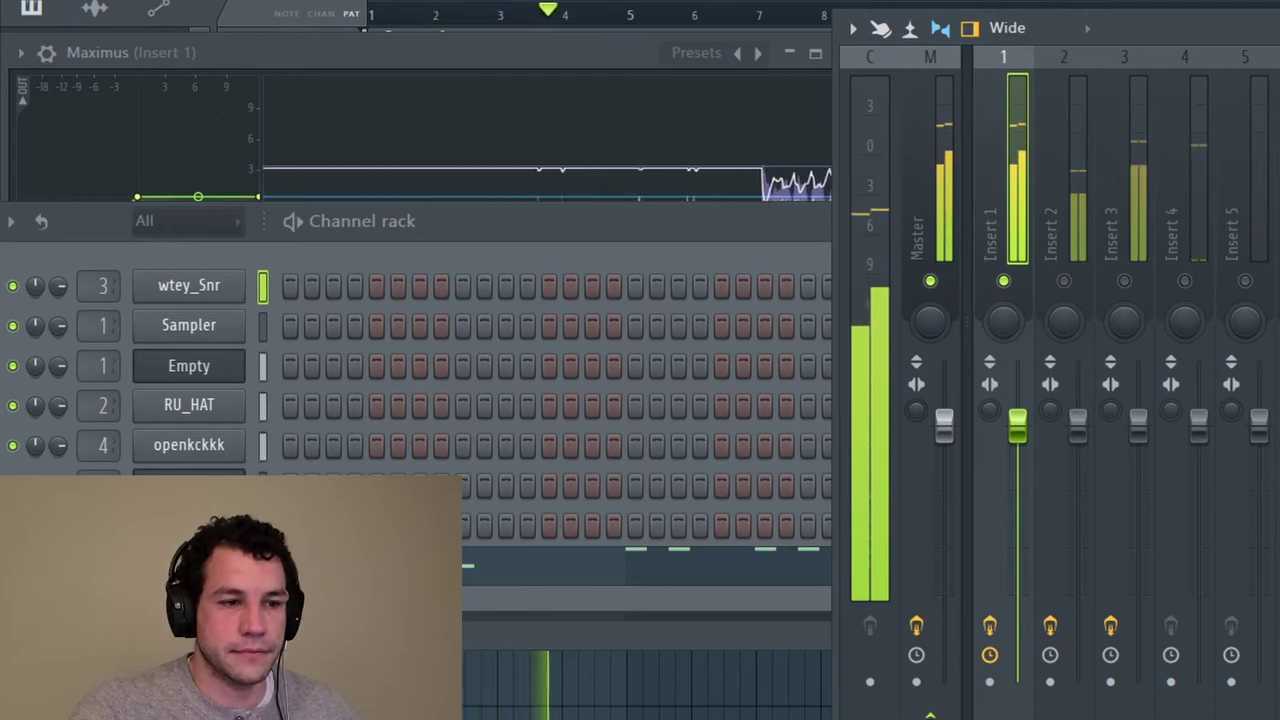
Raise the POST gain on Insert 1's Maximus, then play and stop the beat to check its level
key(space)
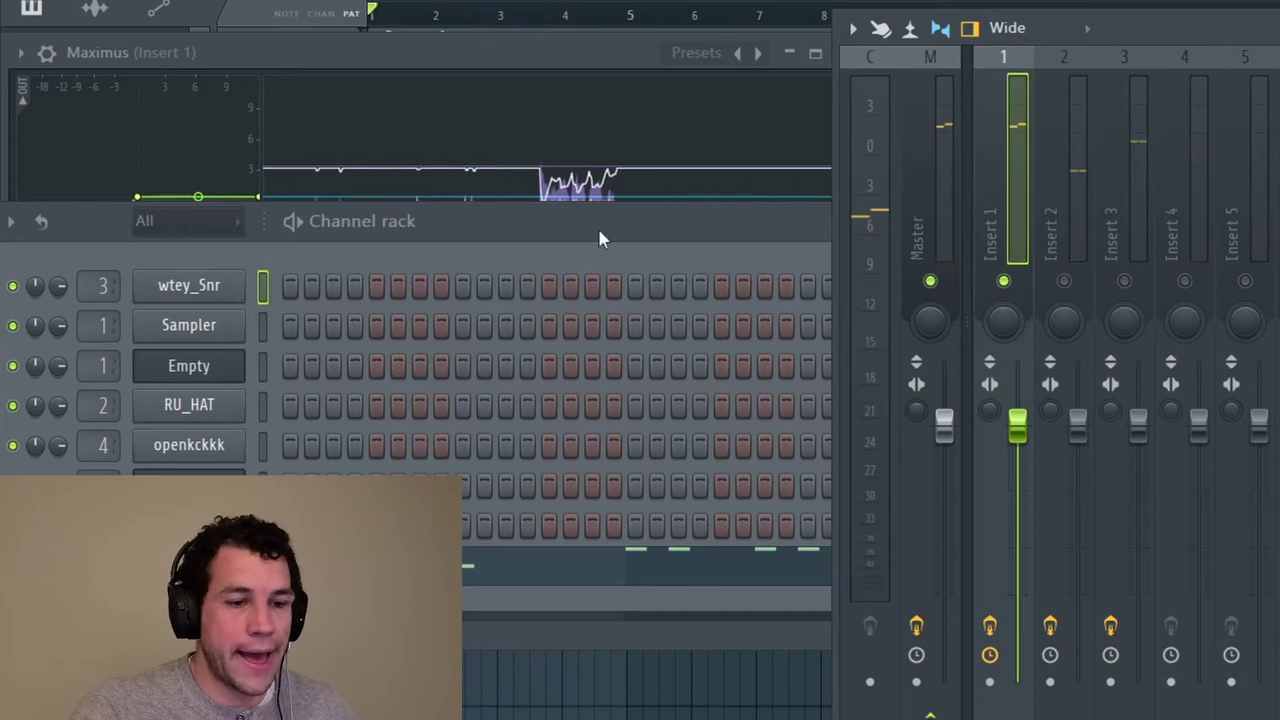
click(558, 52)
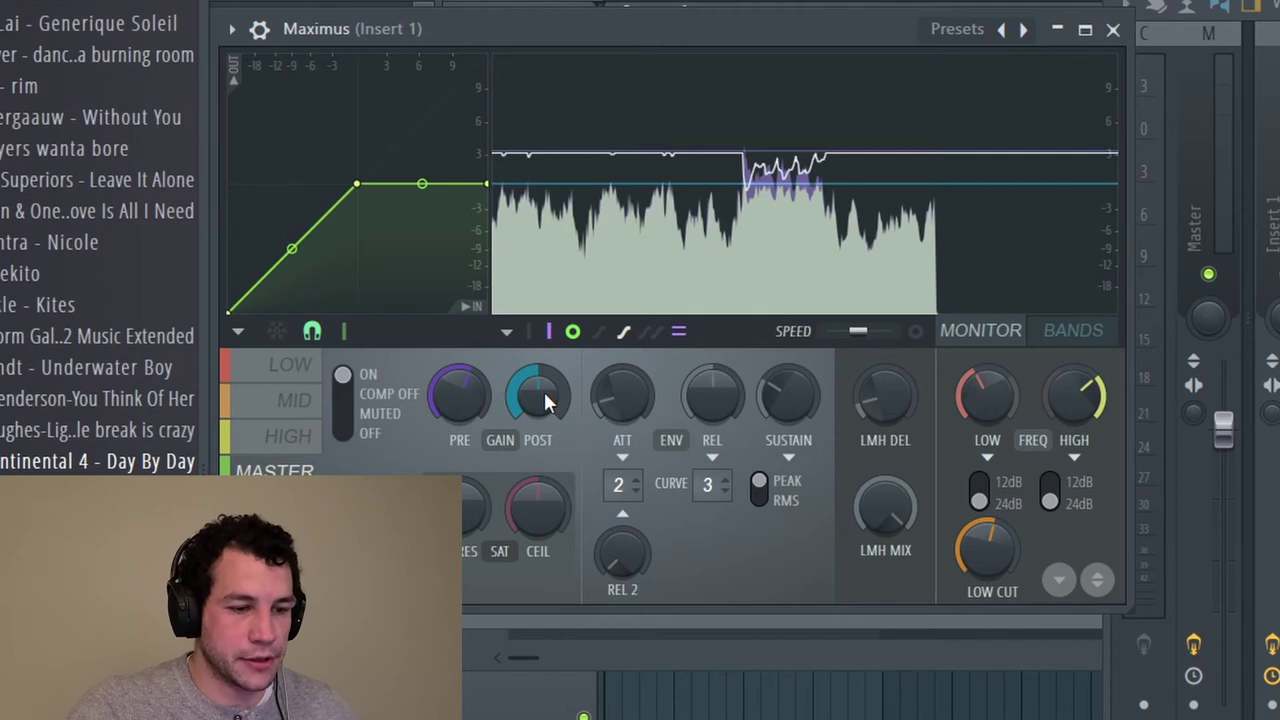
drag(543, 389, 543, 374)
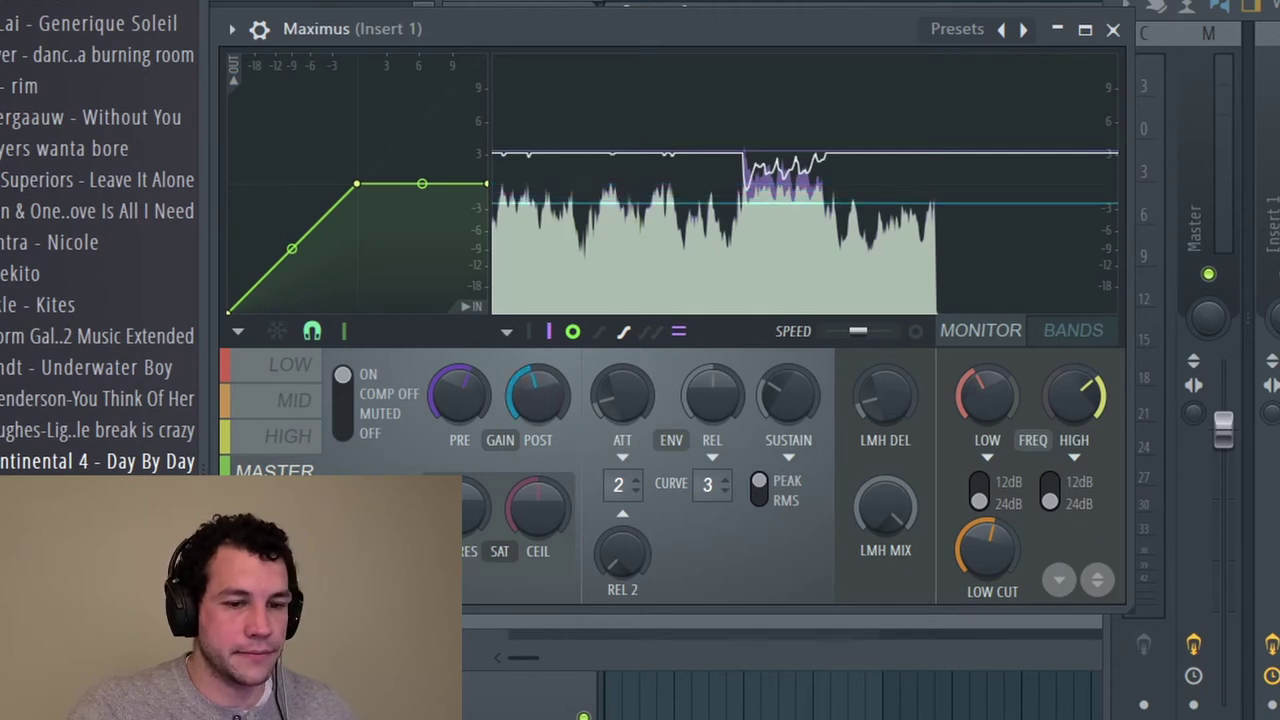
key(F9)
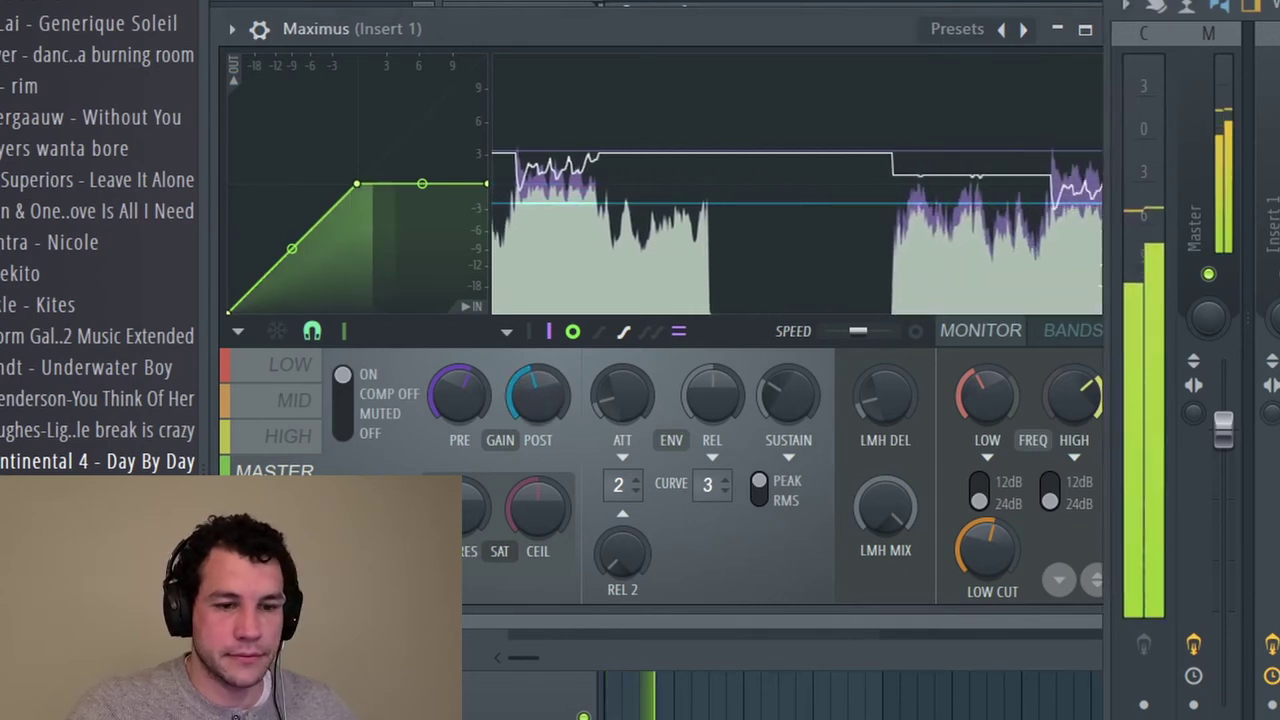
click(531, 403)
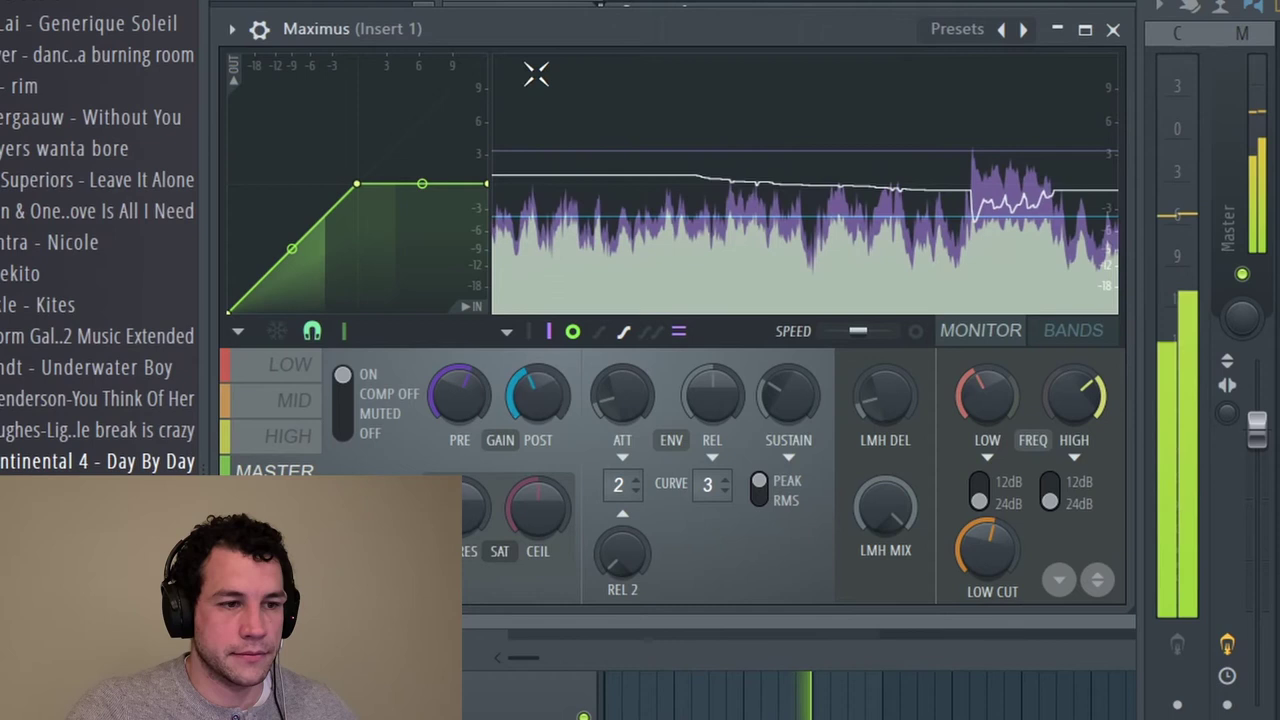
key(space)
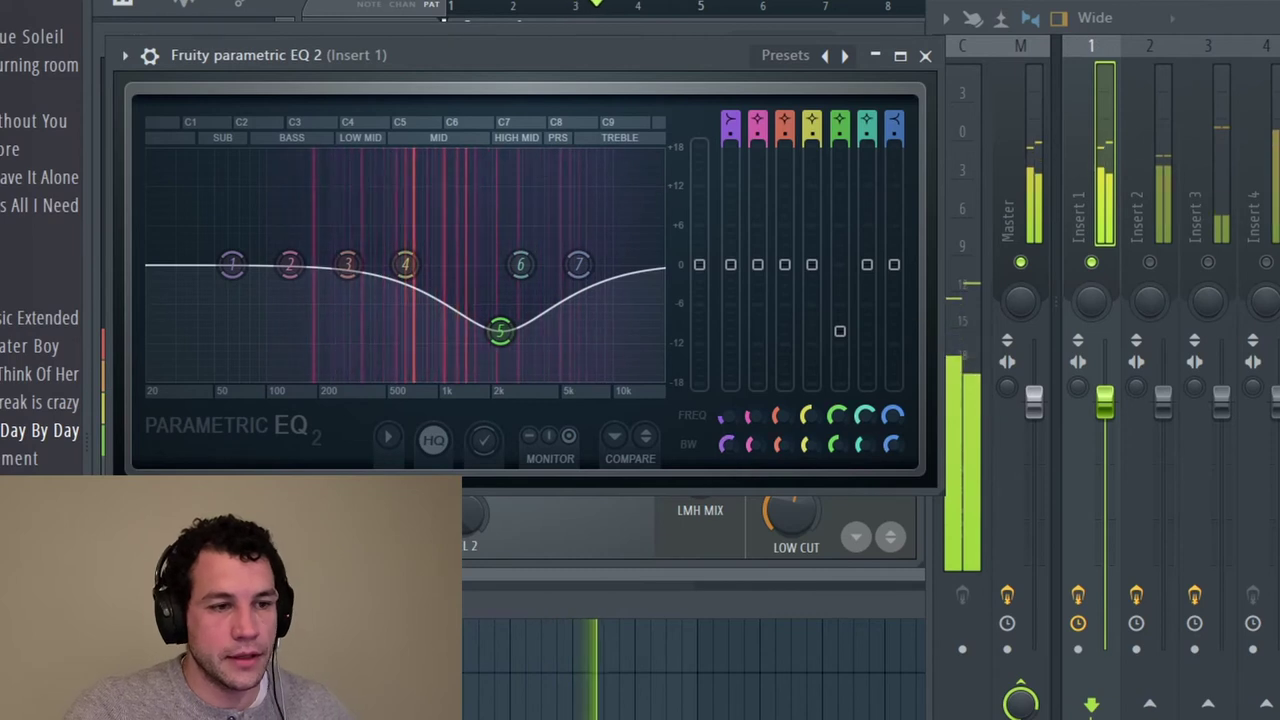
Raise the Insert 1 parametric EQ's master gain about +2 dB while the beat plays
key(space)
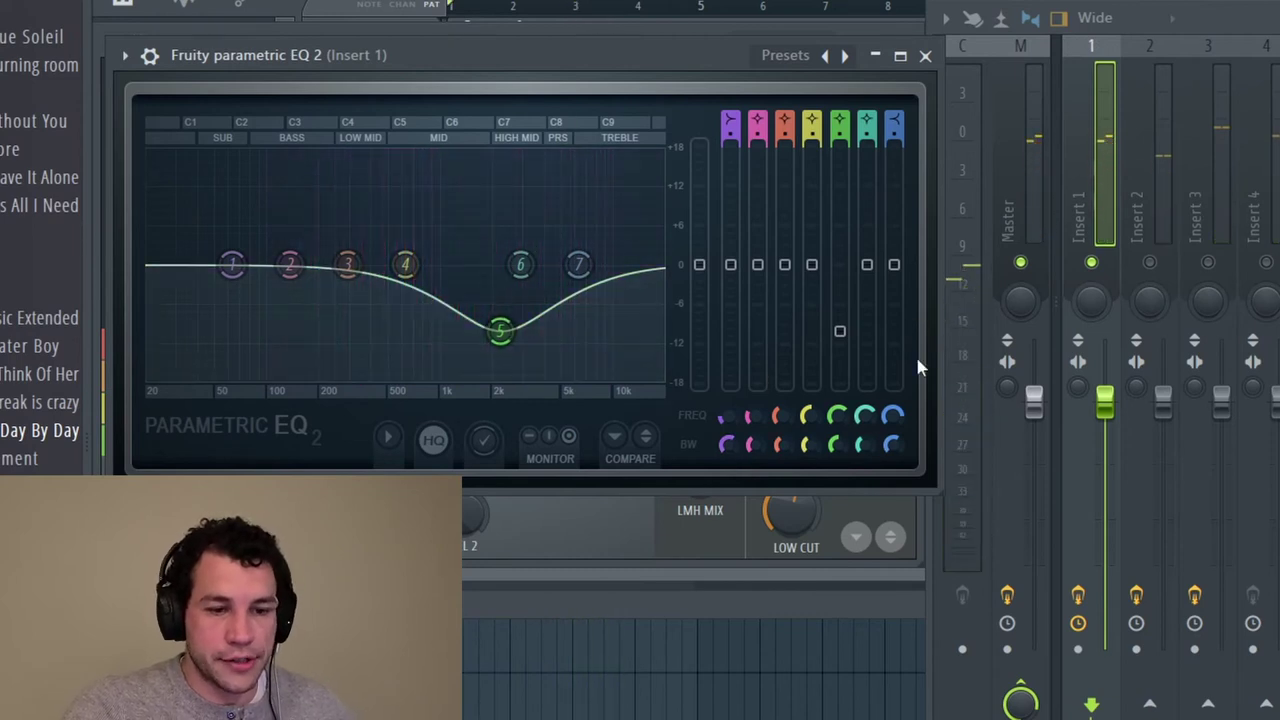
mouse_move(508, 345)
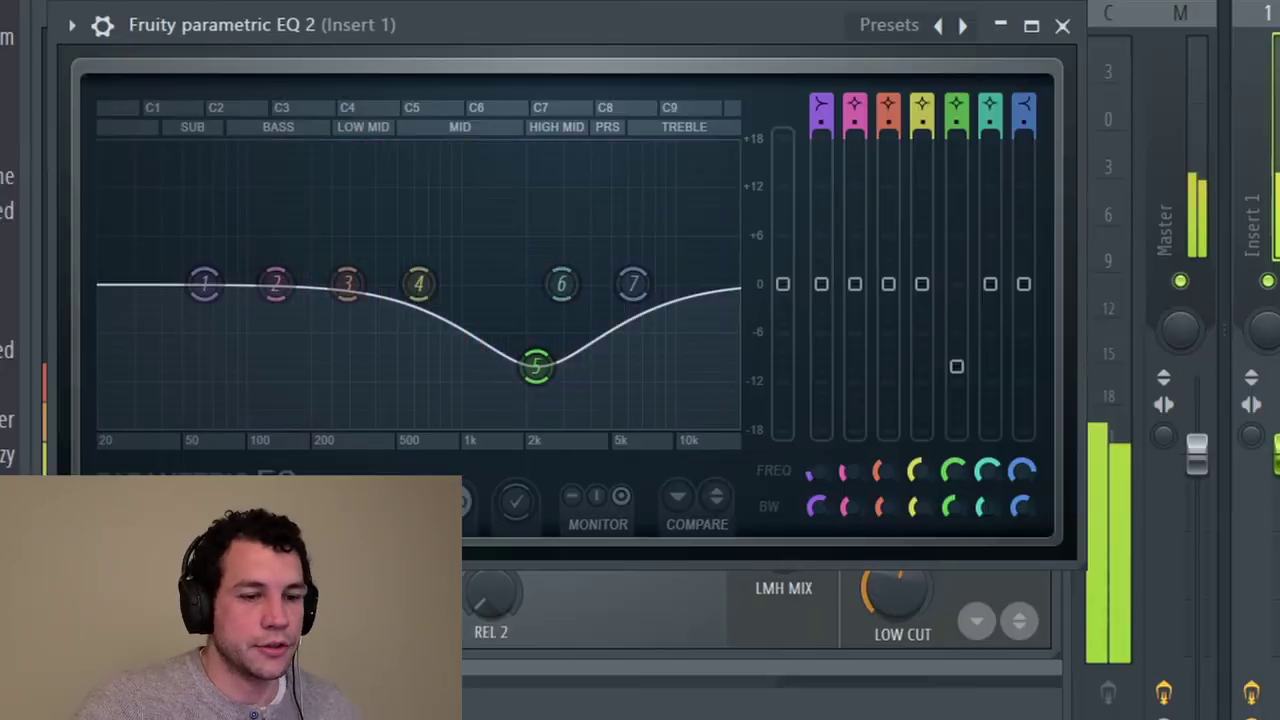
key(space)
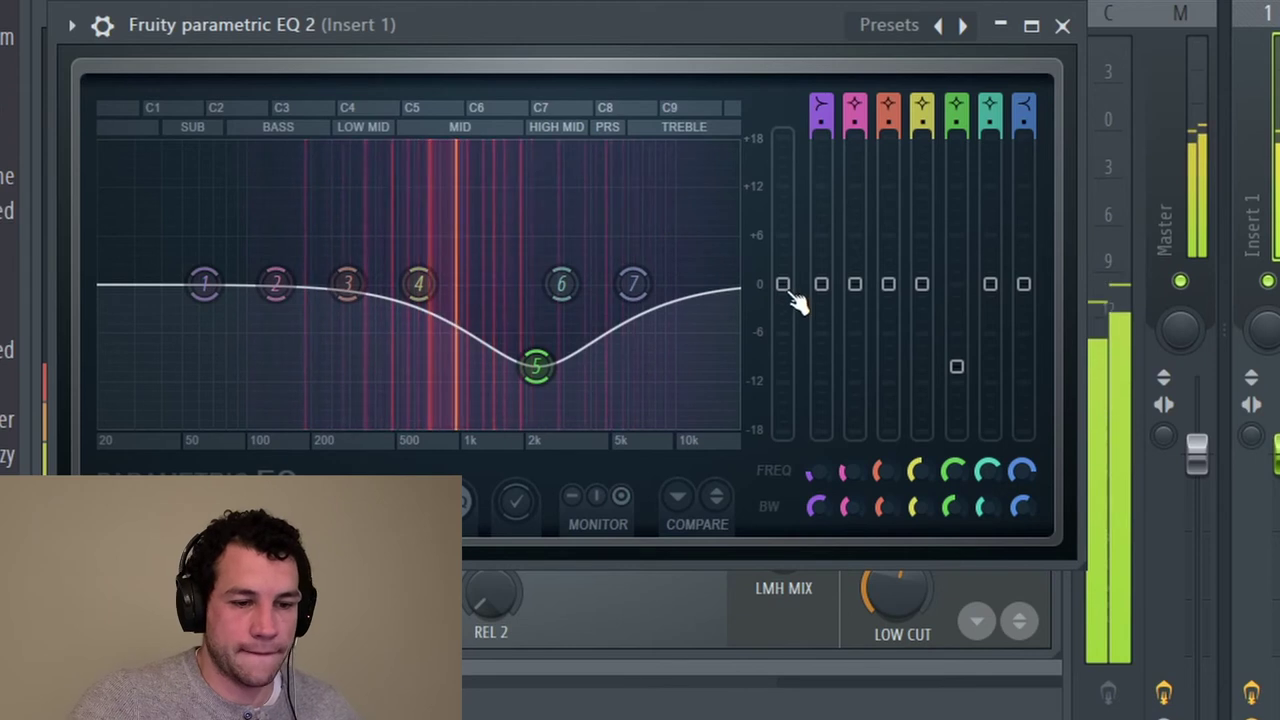
drag(790, 296, 790, 256)
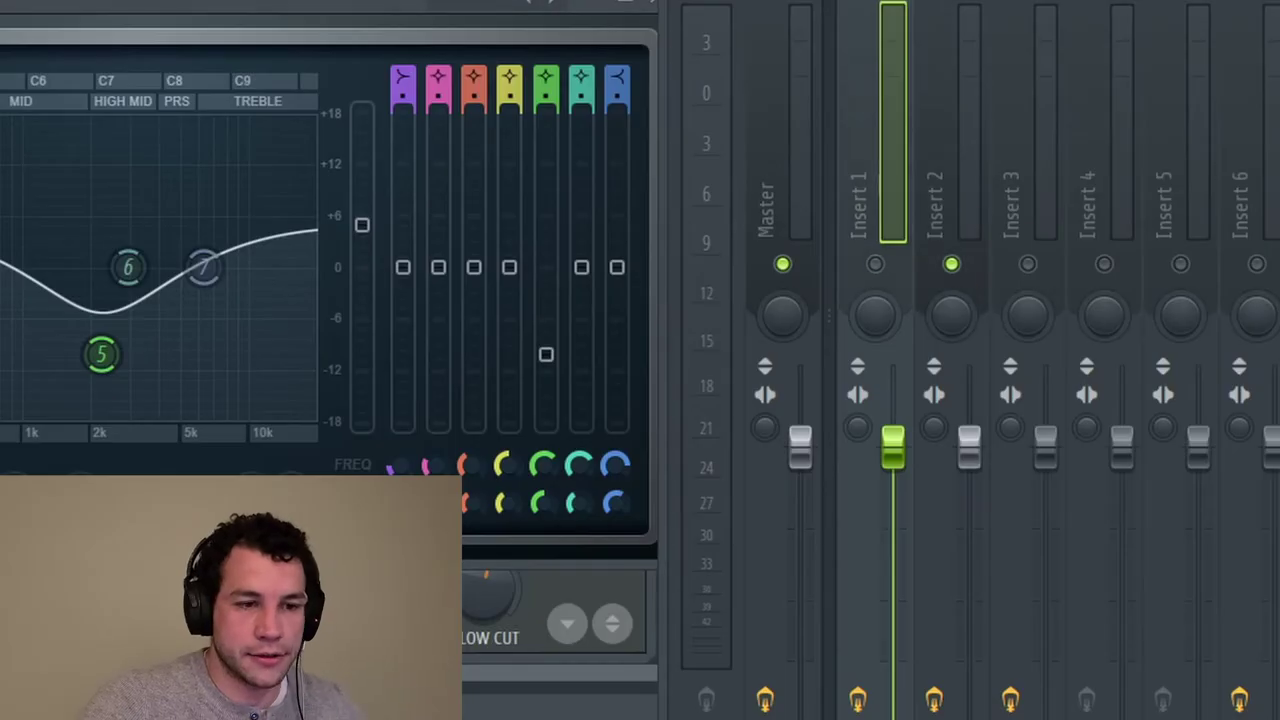
Switch to Insert 2 and play then stop the beat to compare its level
click(930, 113)
key(space)
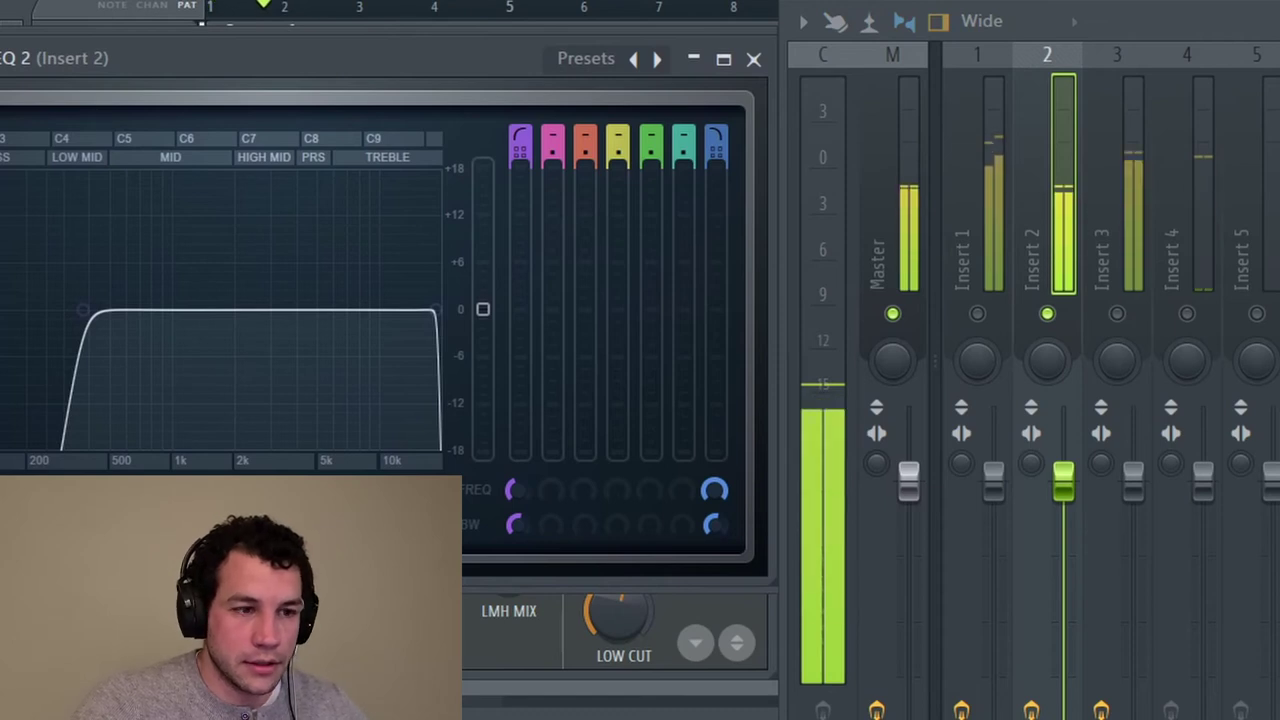
key(space)
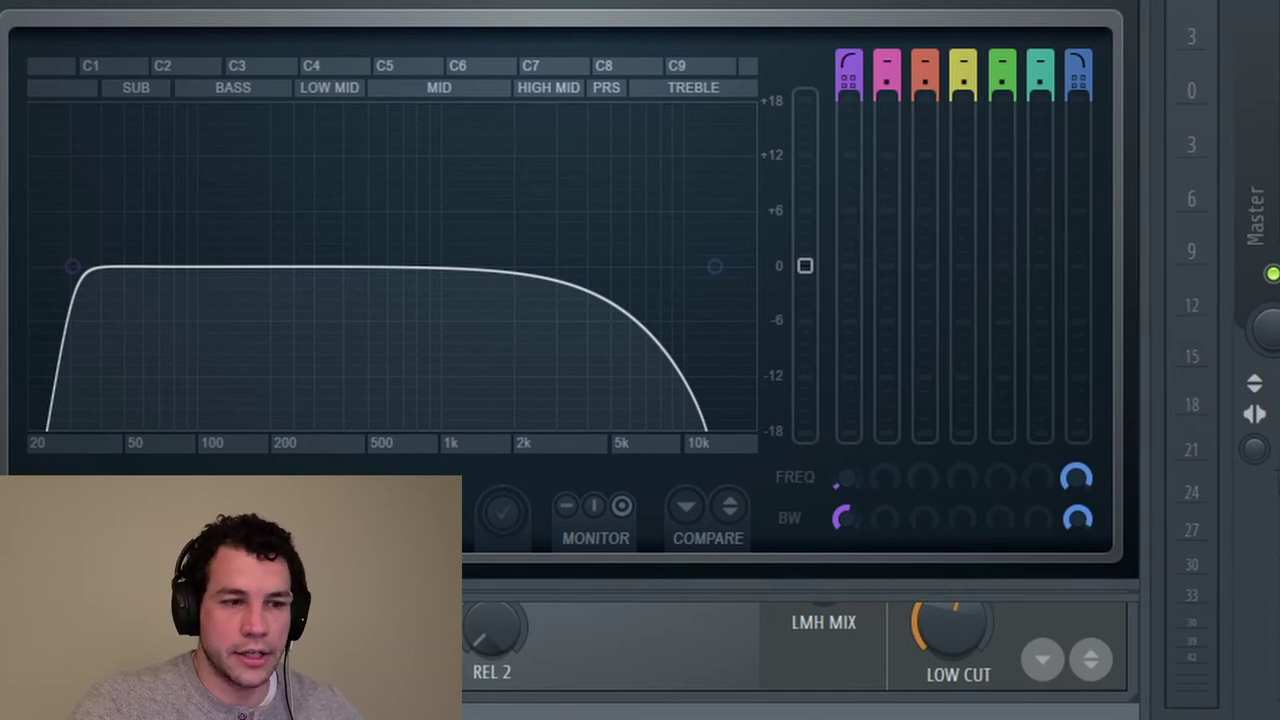
While the beat plays, drop the Insert 4 parametric EQ's master gain to about -2 dB
key(space)
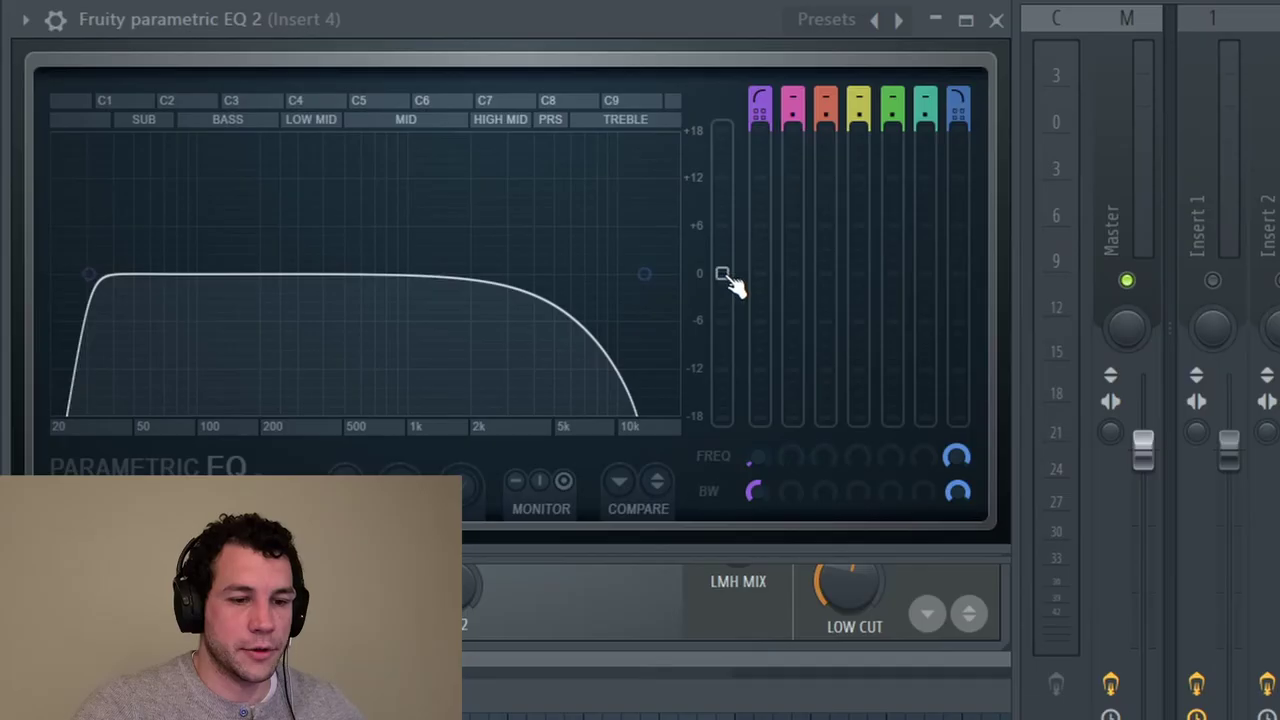
drag(723, 275, 722, 296)
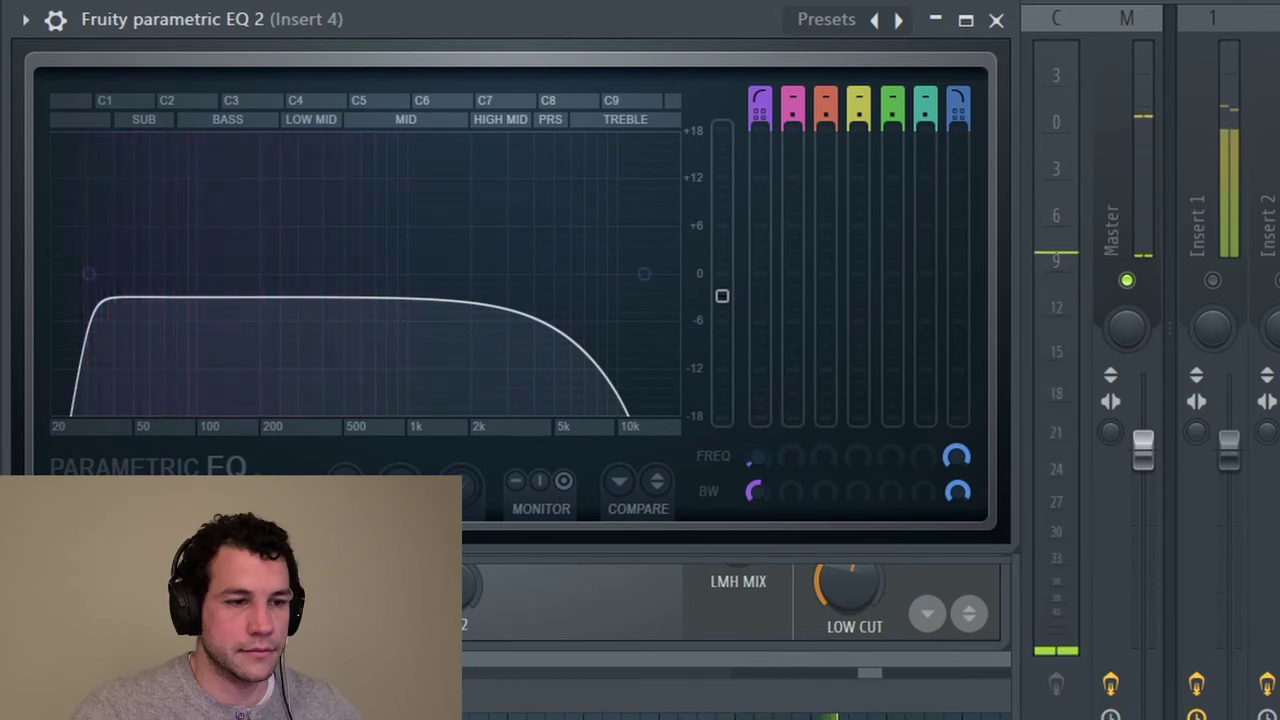
key(space)
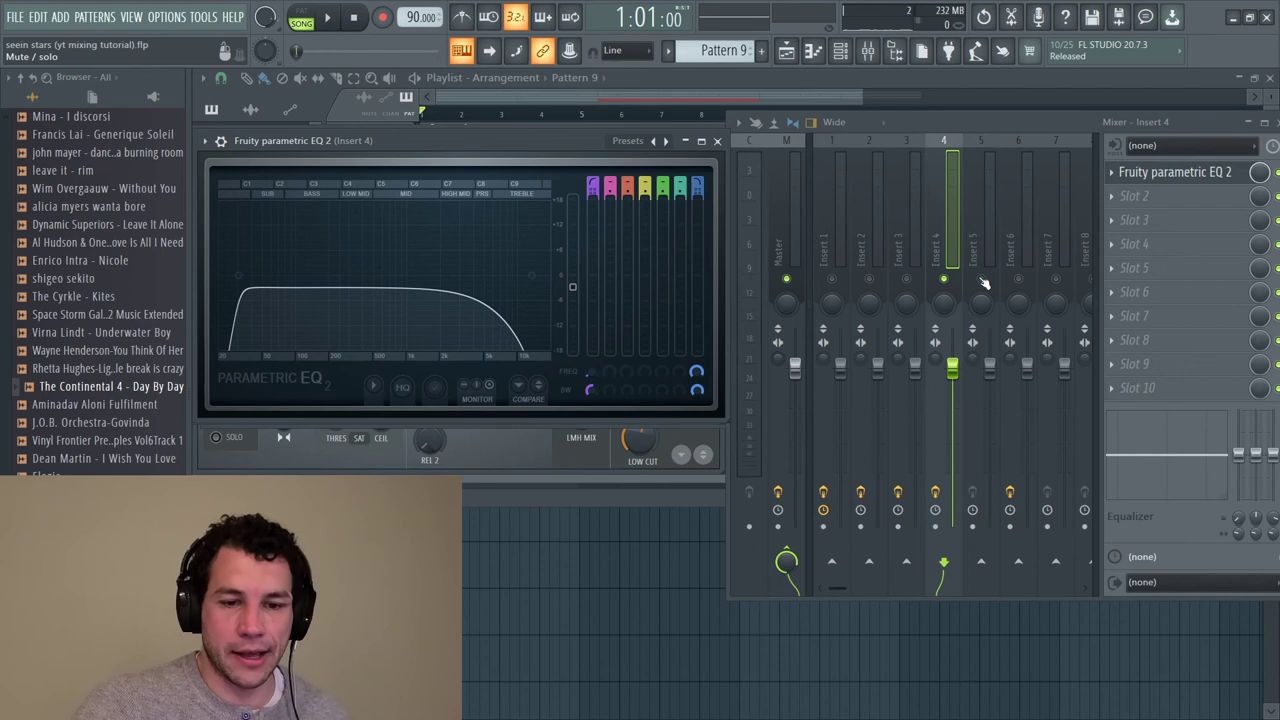
Select Insert 6 and open its first Fruity parametric EQ 2, keeping the mixer in front
key(space)
click(1032, 228)
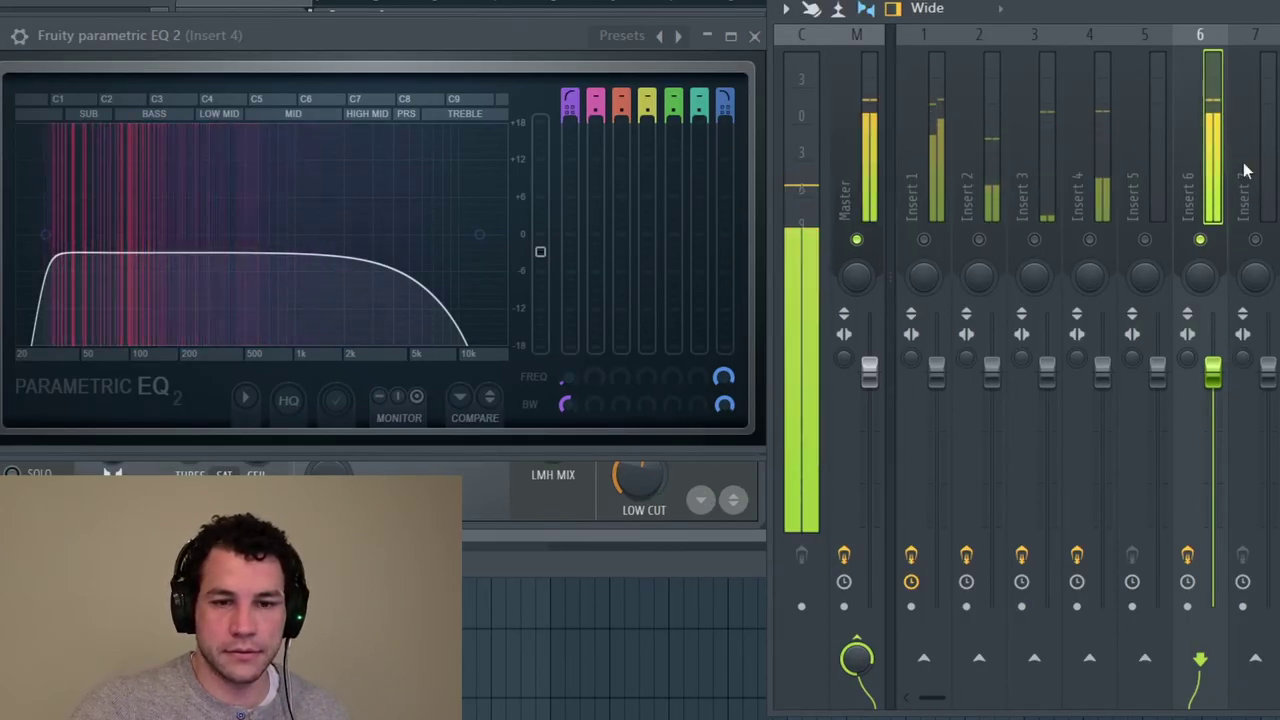
click(1053, 37)
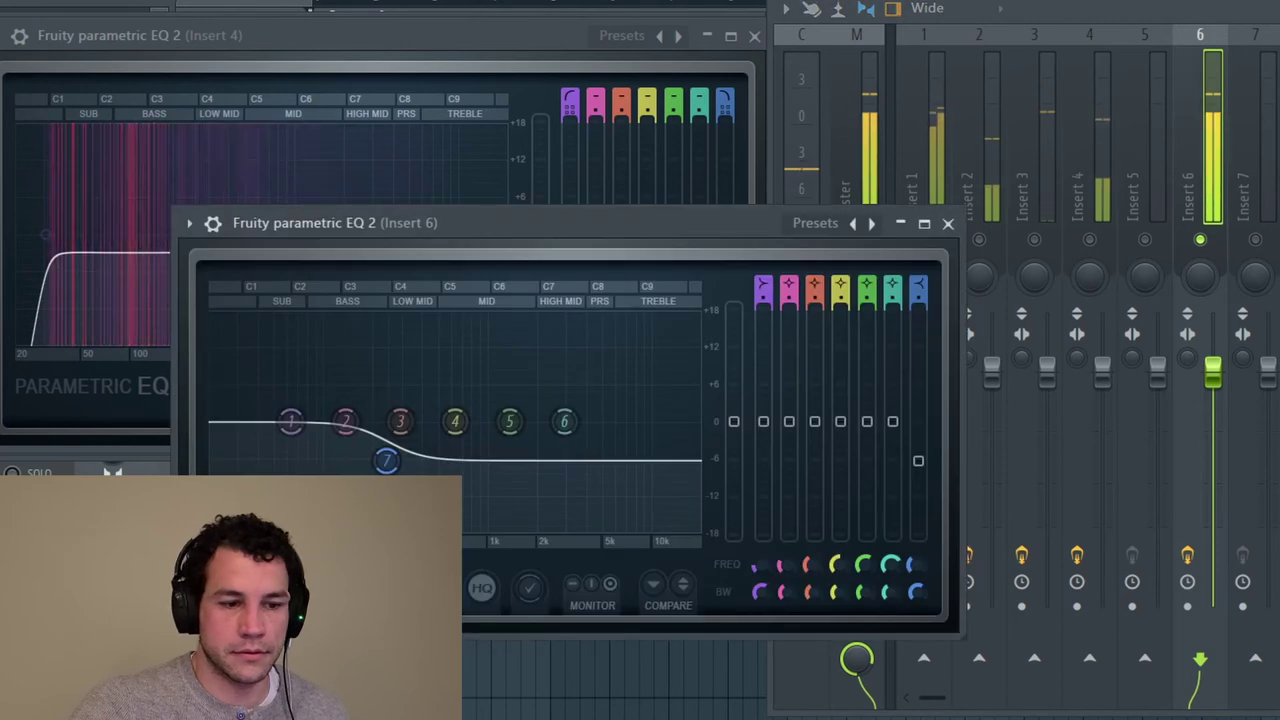
click(1147, 14)
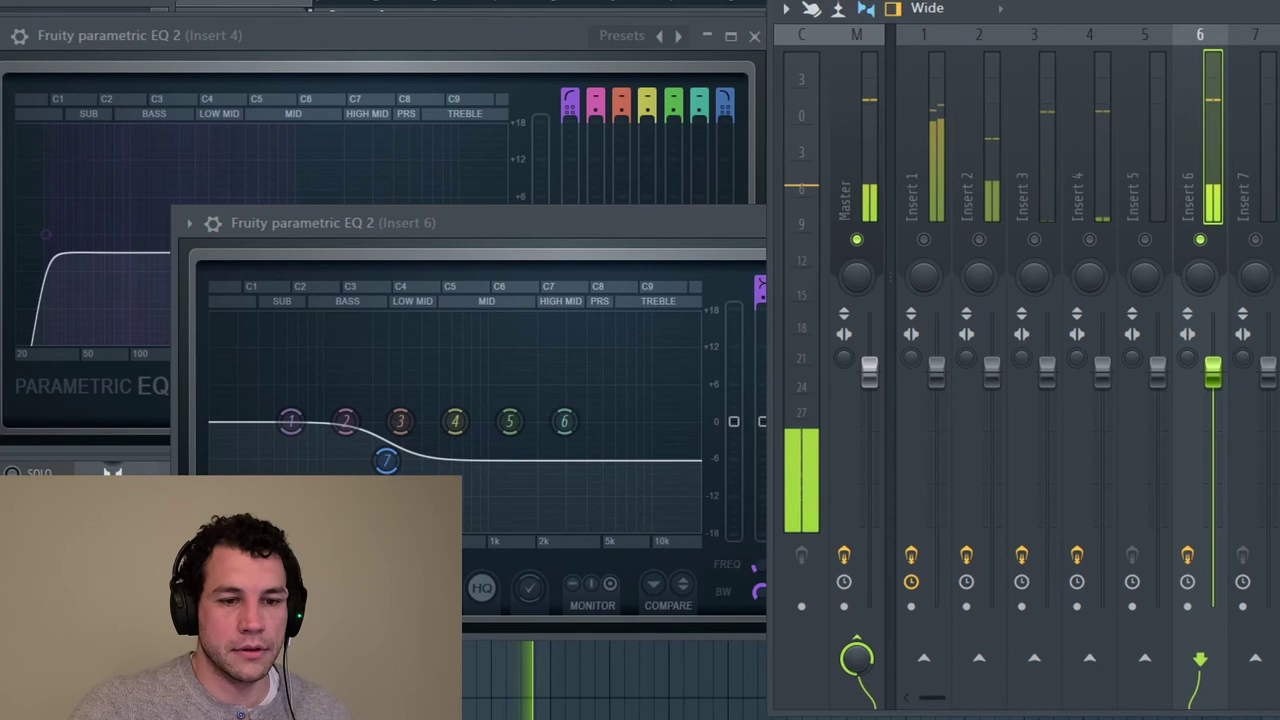
key(space)
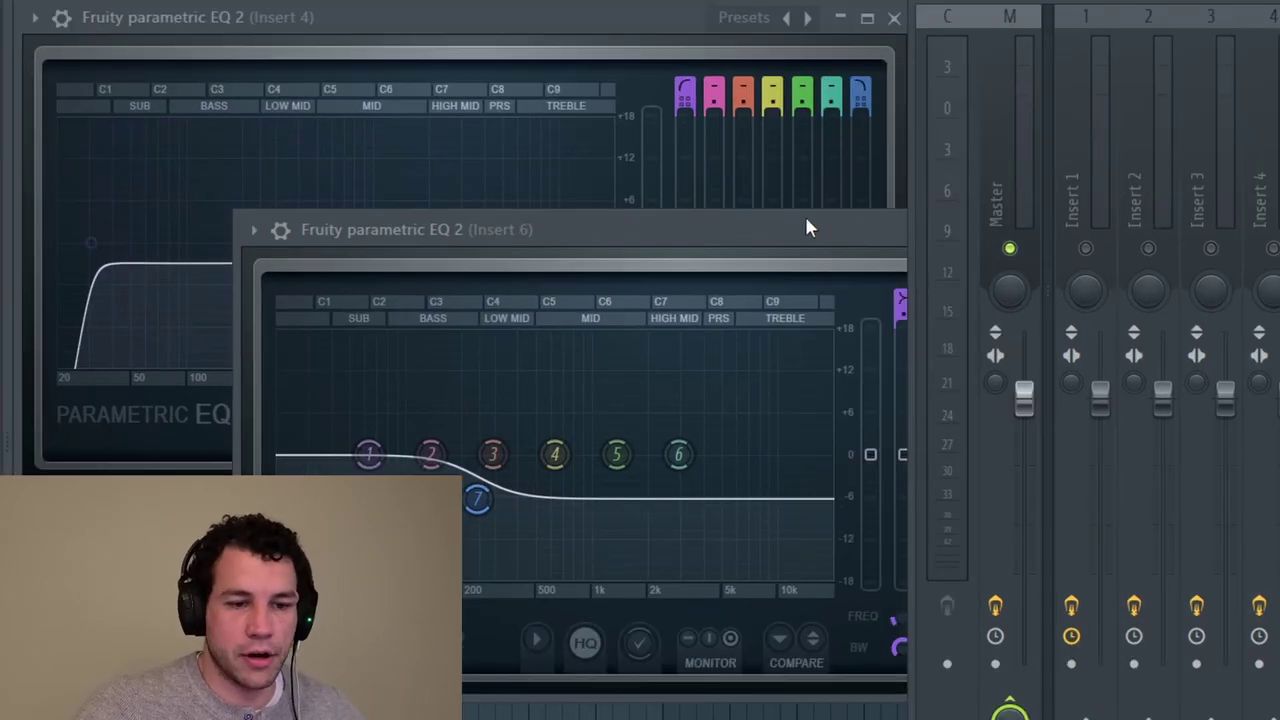
Move the Insert 6 EQ window up over the other EQ and audition the beat
drag(674, 220, 479, 47)
drag(592, 42, 616, 22)
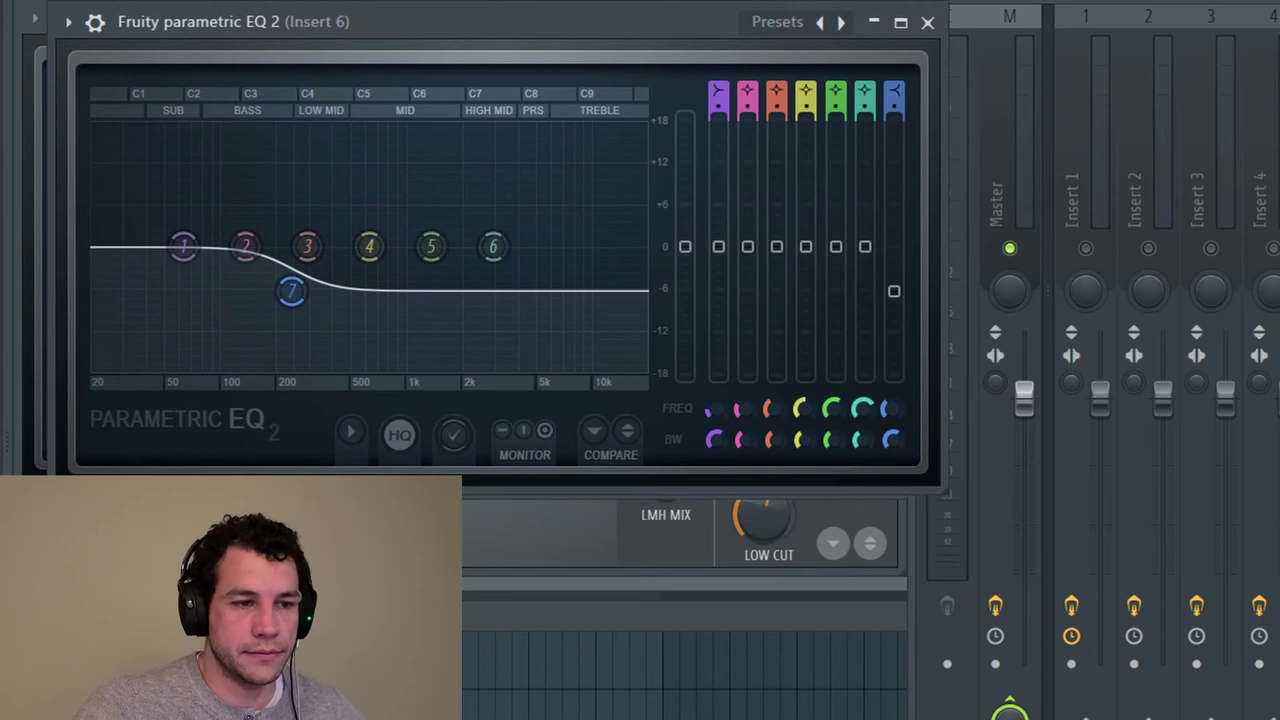
key(space)
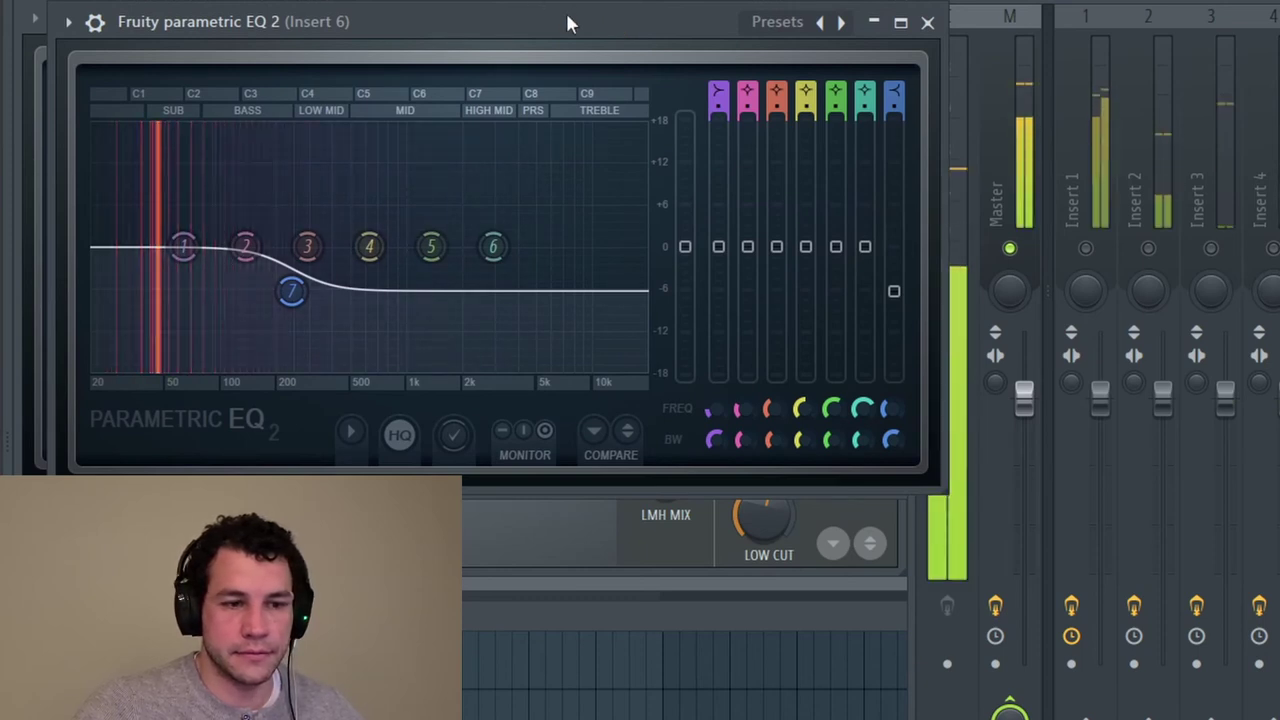
drag(567, 22, 528, 17)
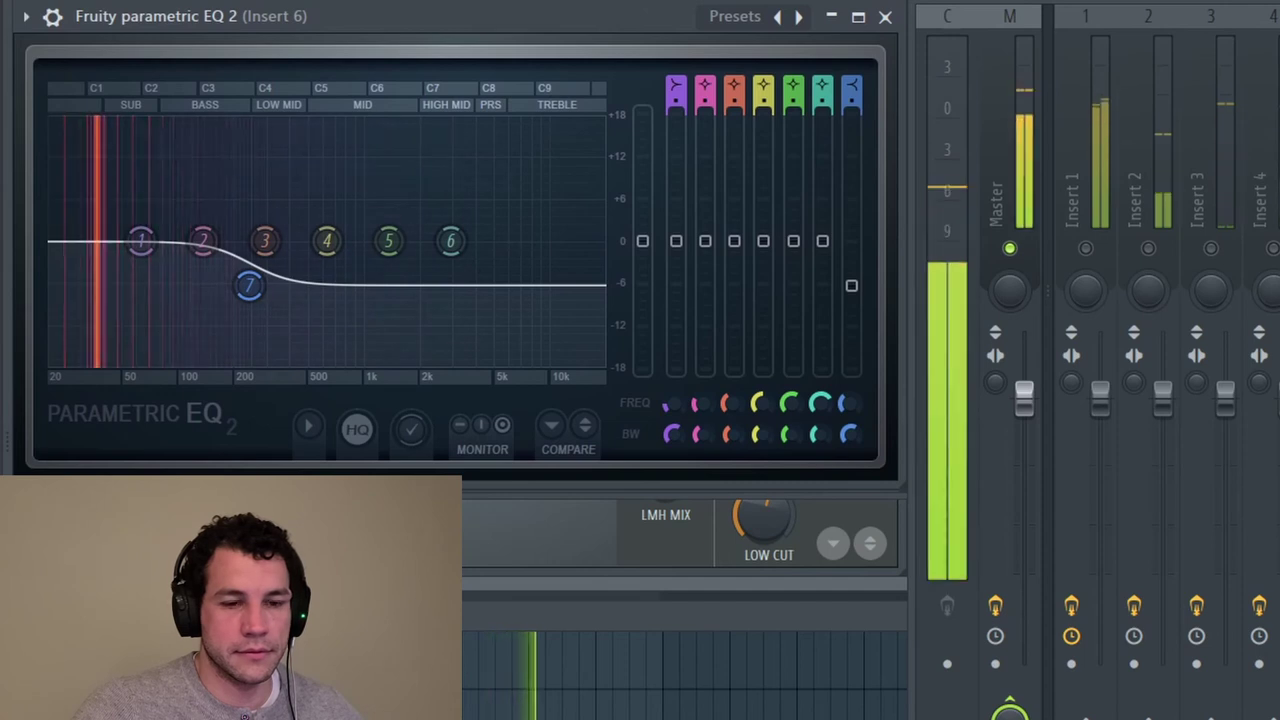
key(space)
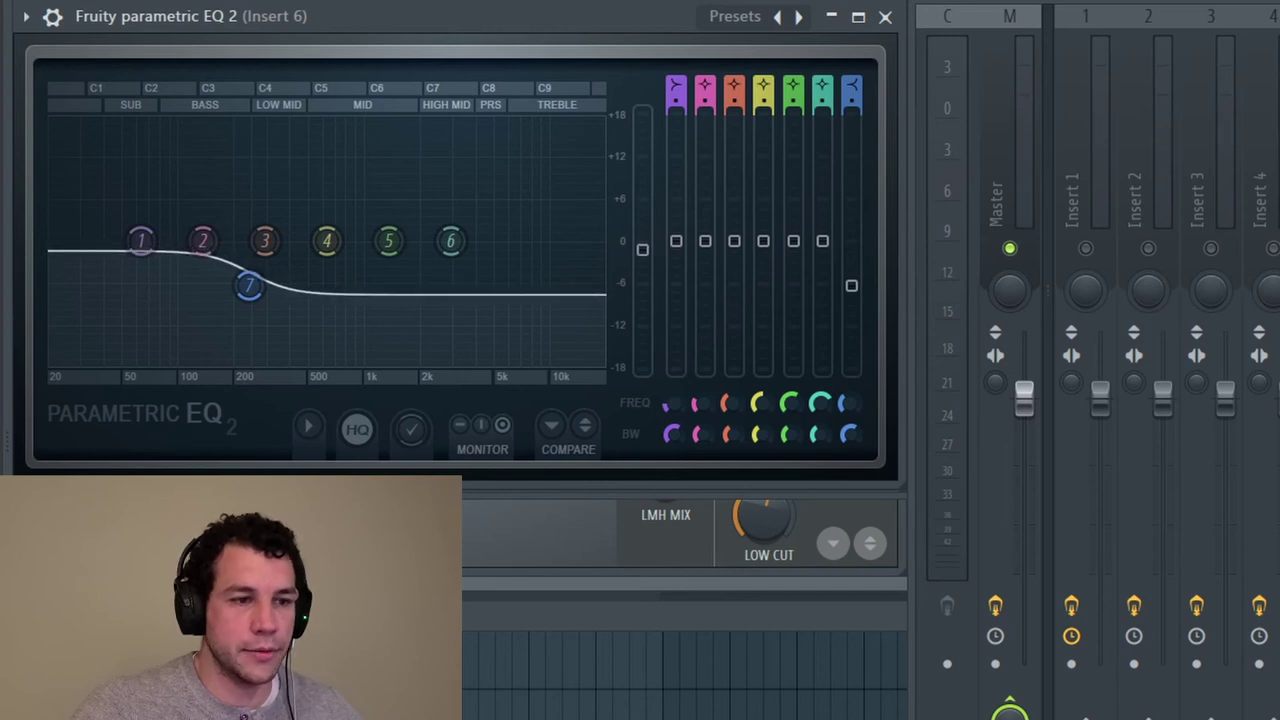
key(space)
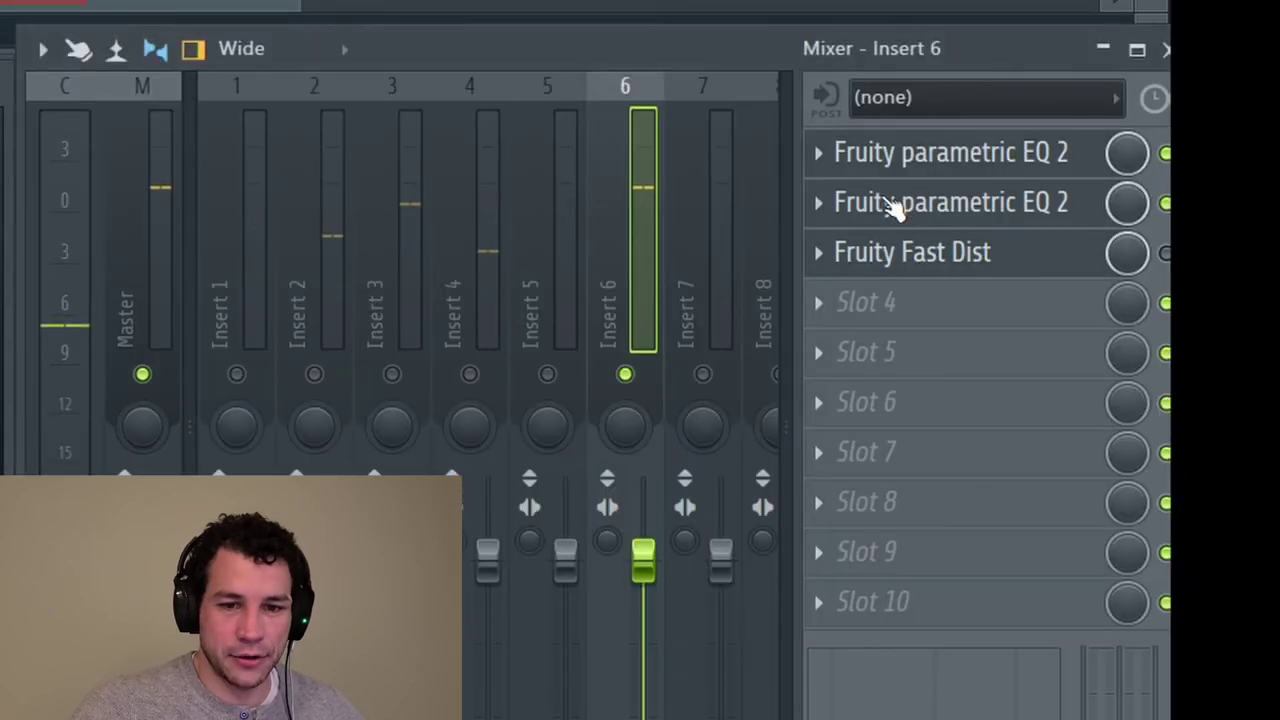
Audition Insert 6's second parametric EQ, then bring up its Fruity Fast Dist window
click(893, 207)
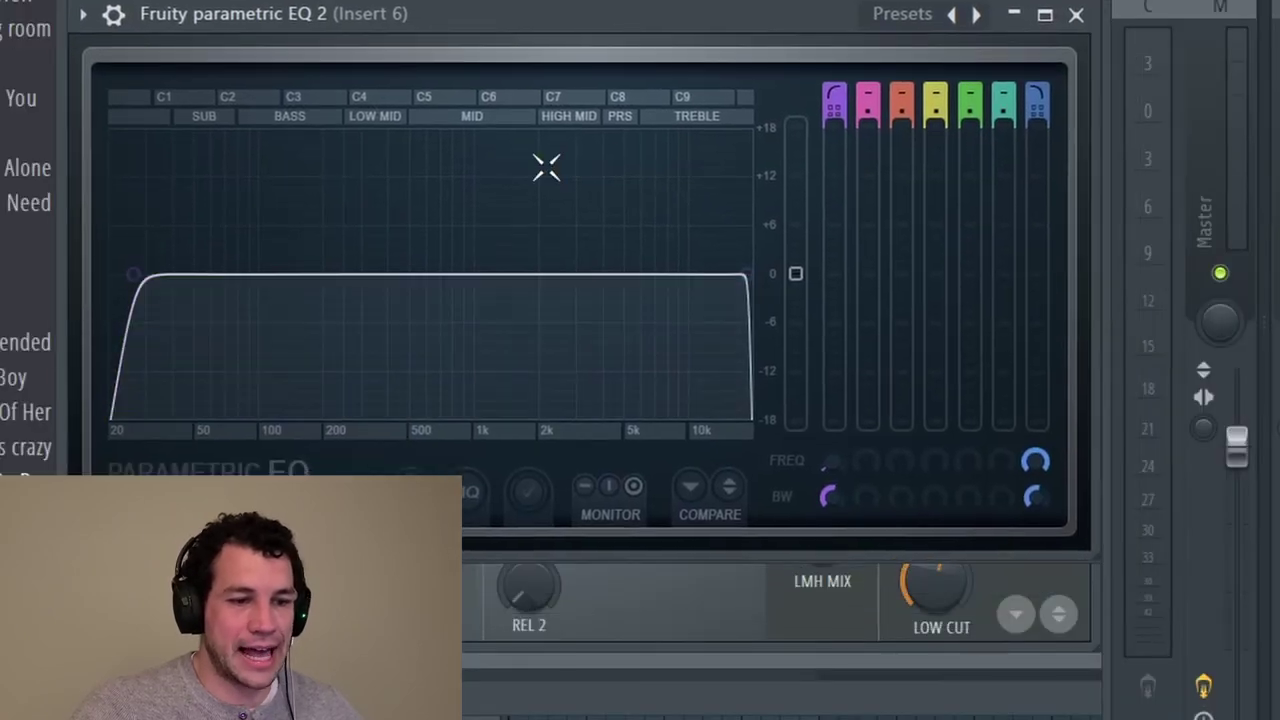
key(space)
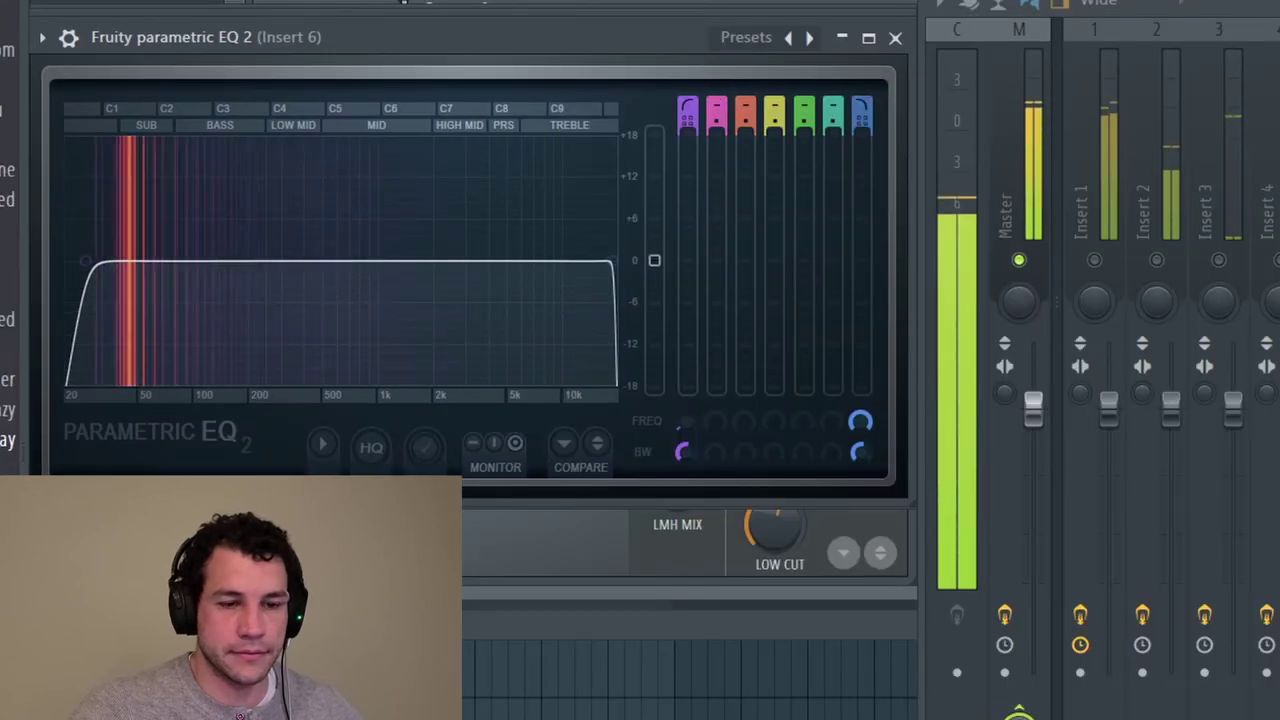
key(space)
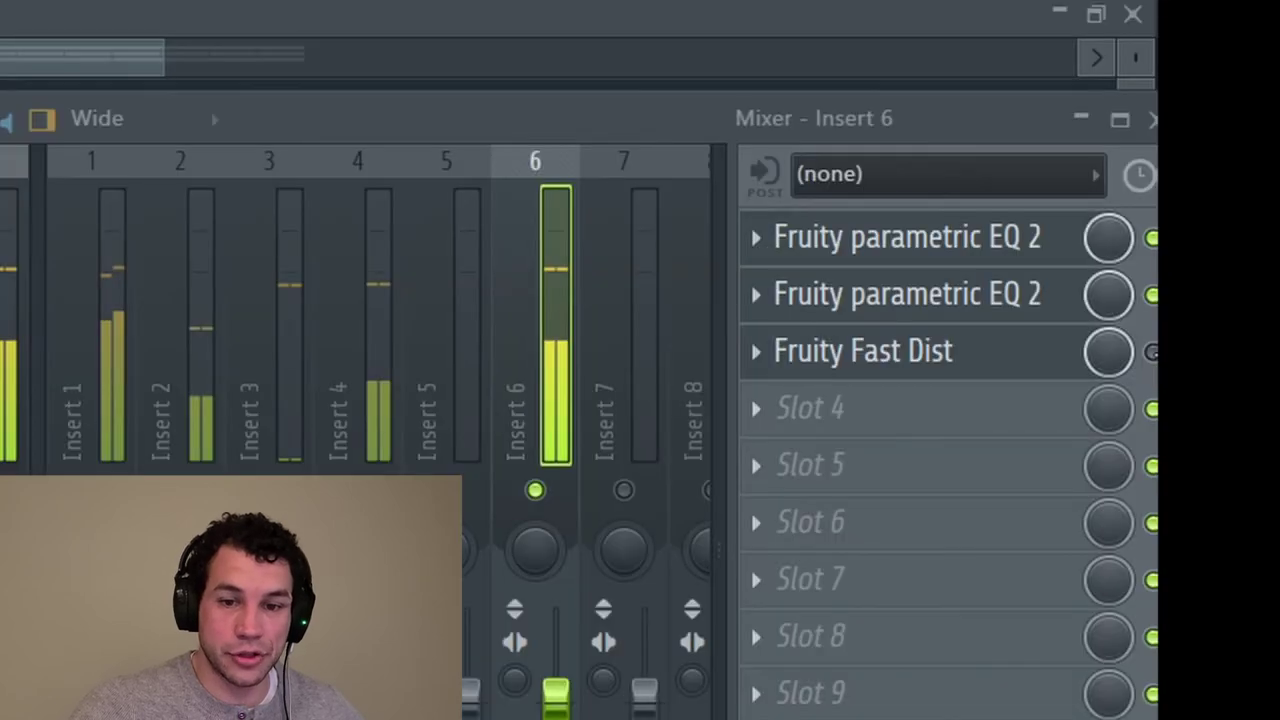
click(1148, 354)
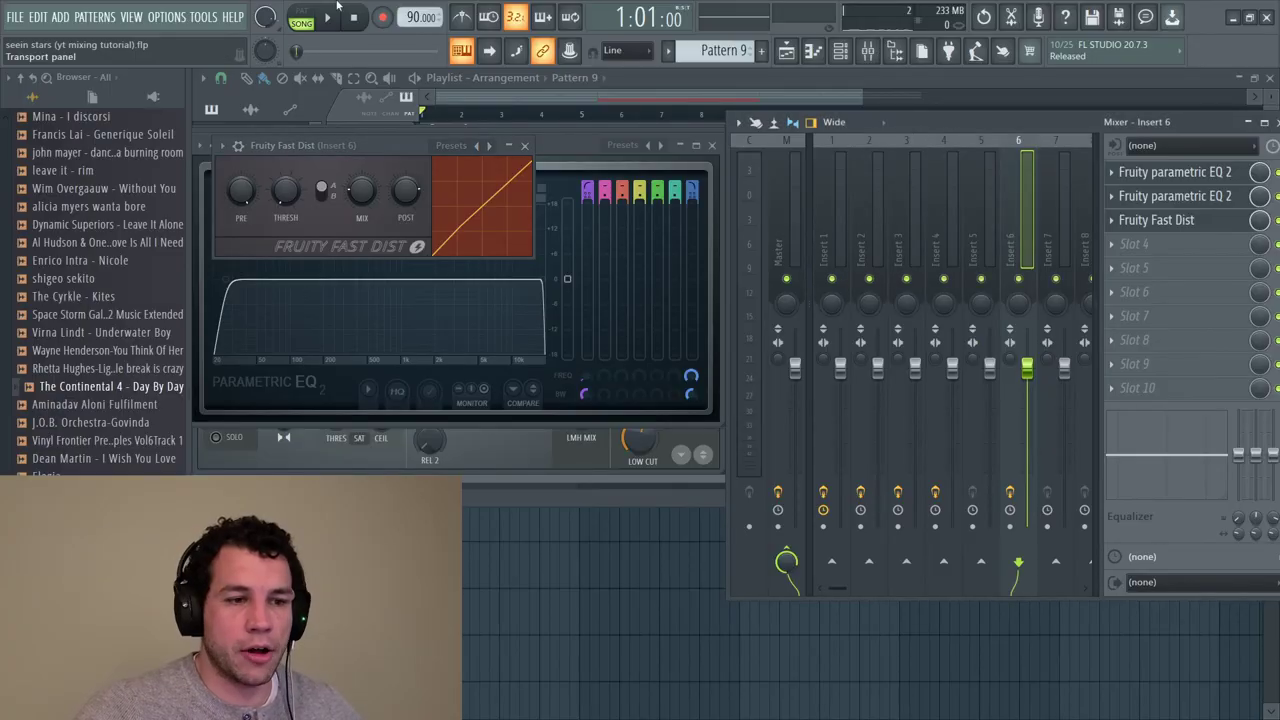
After playing the song, pull the Insert 1 fader down and raise Insert 3 to 104%
click(335, 22)
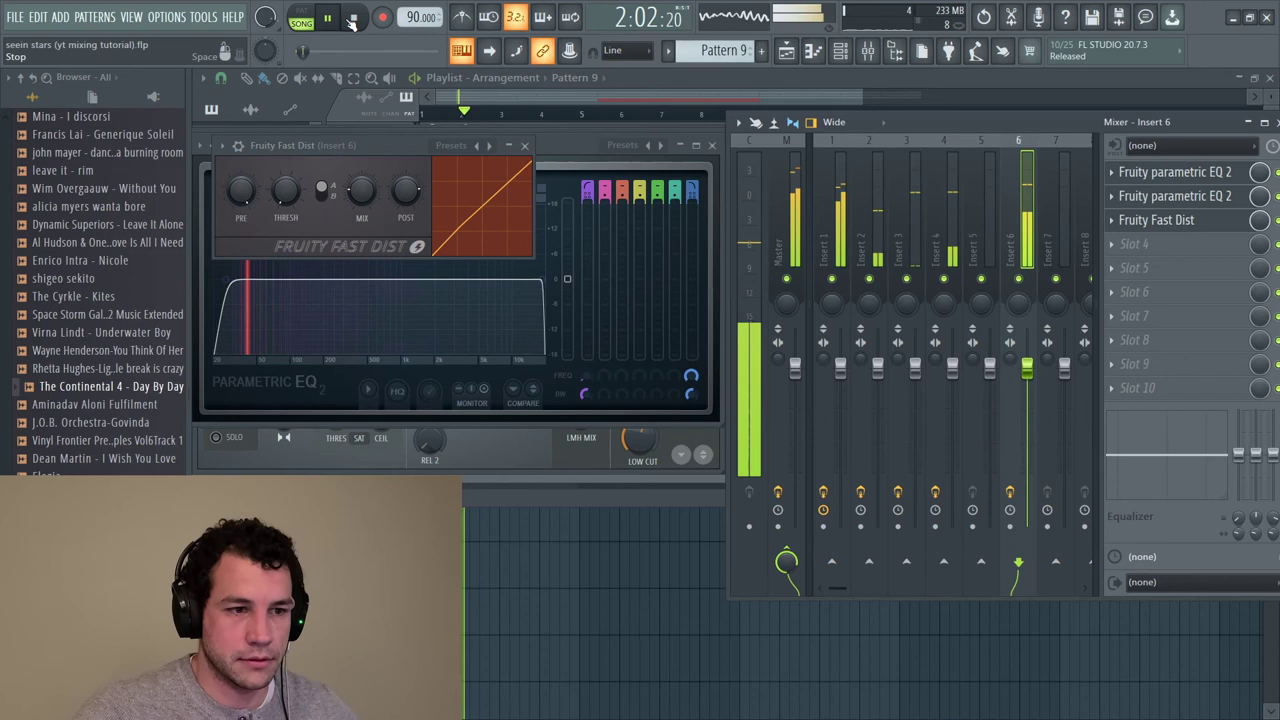
key(space)
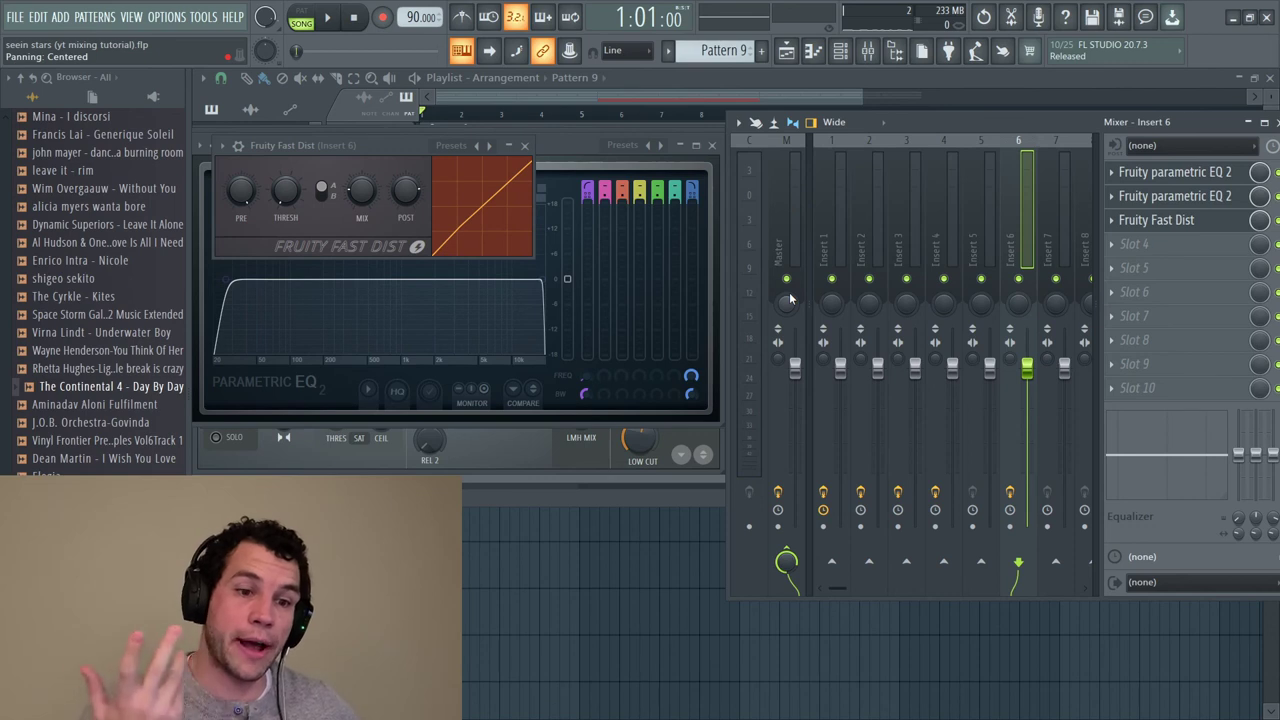
click(337, 27)
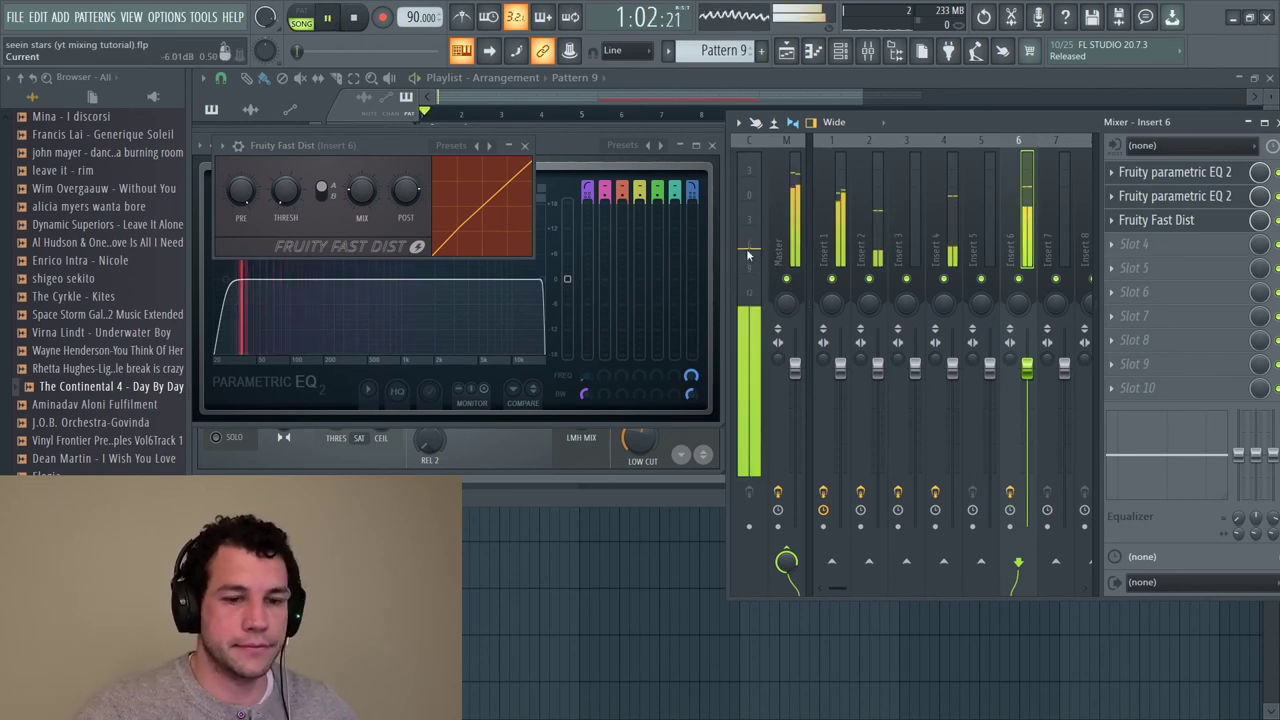
drag(840, 367, 840, 390)
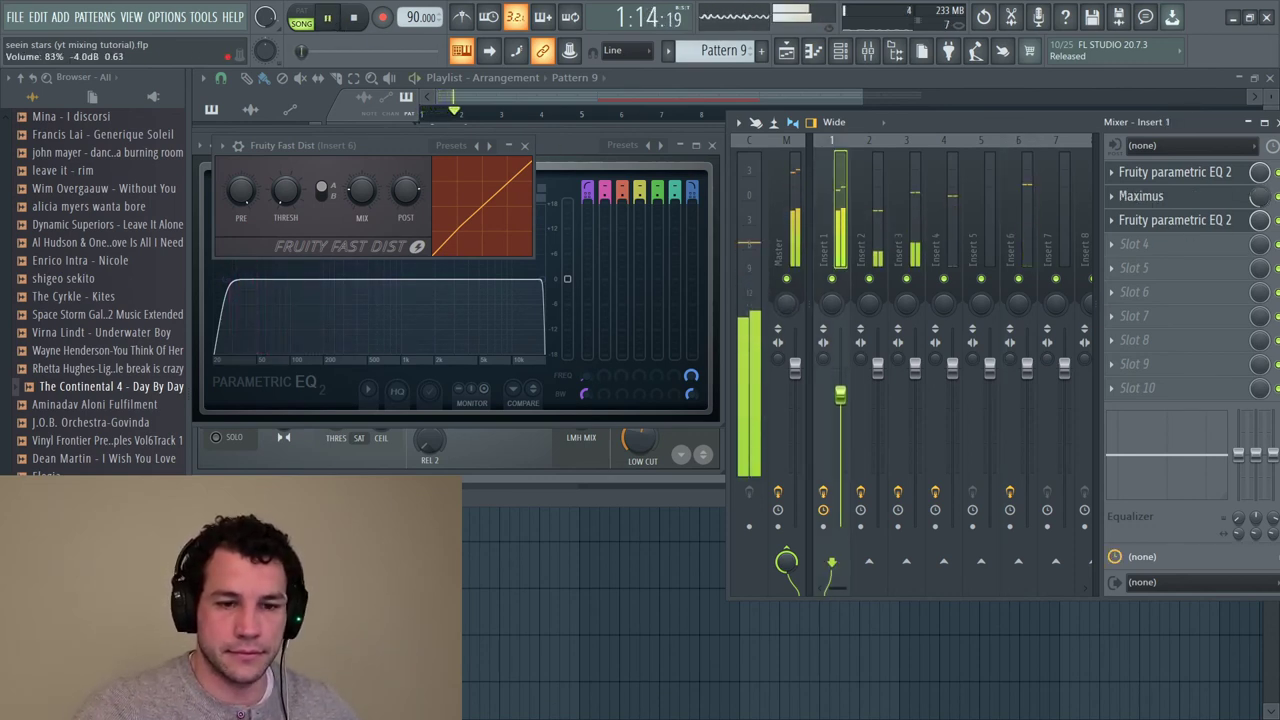
drag(915, 368, 955, 353)
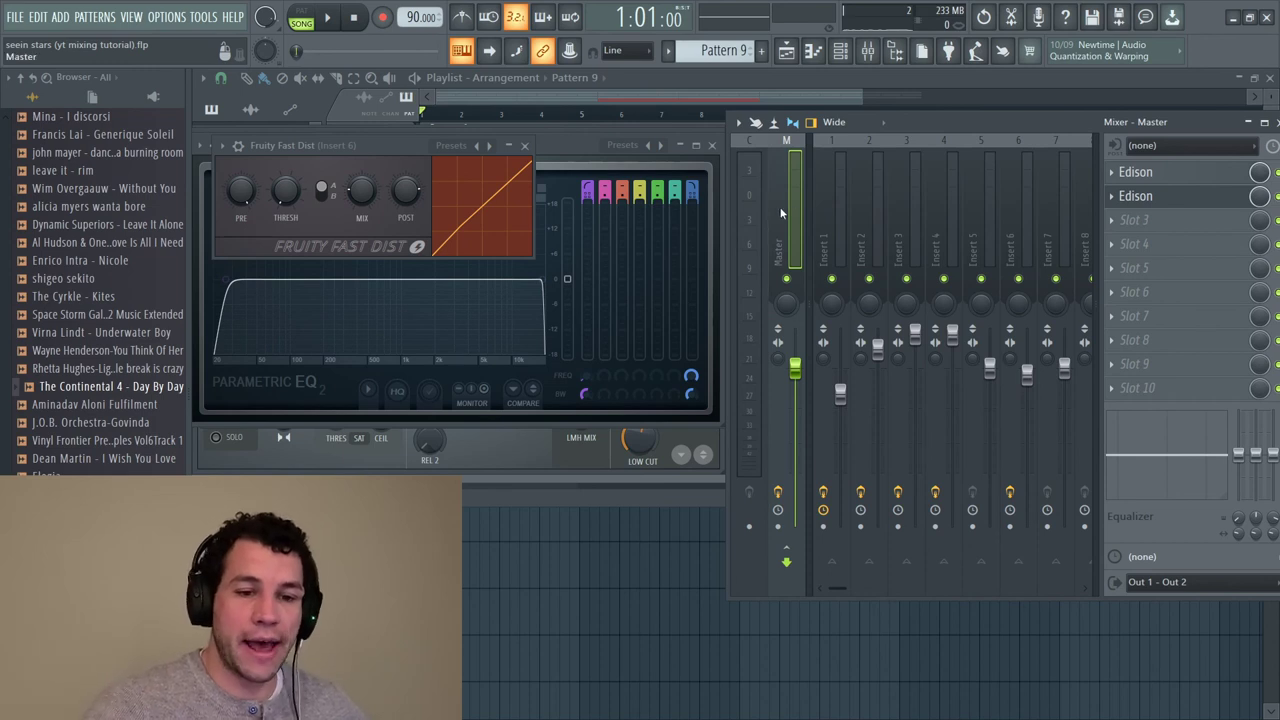
Load Fruity Soft Clipper into slot 10 of the Master effect chain
right_click(1182, 397)
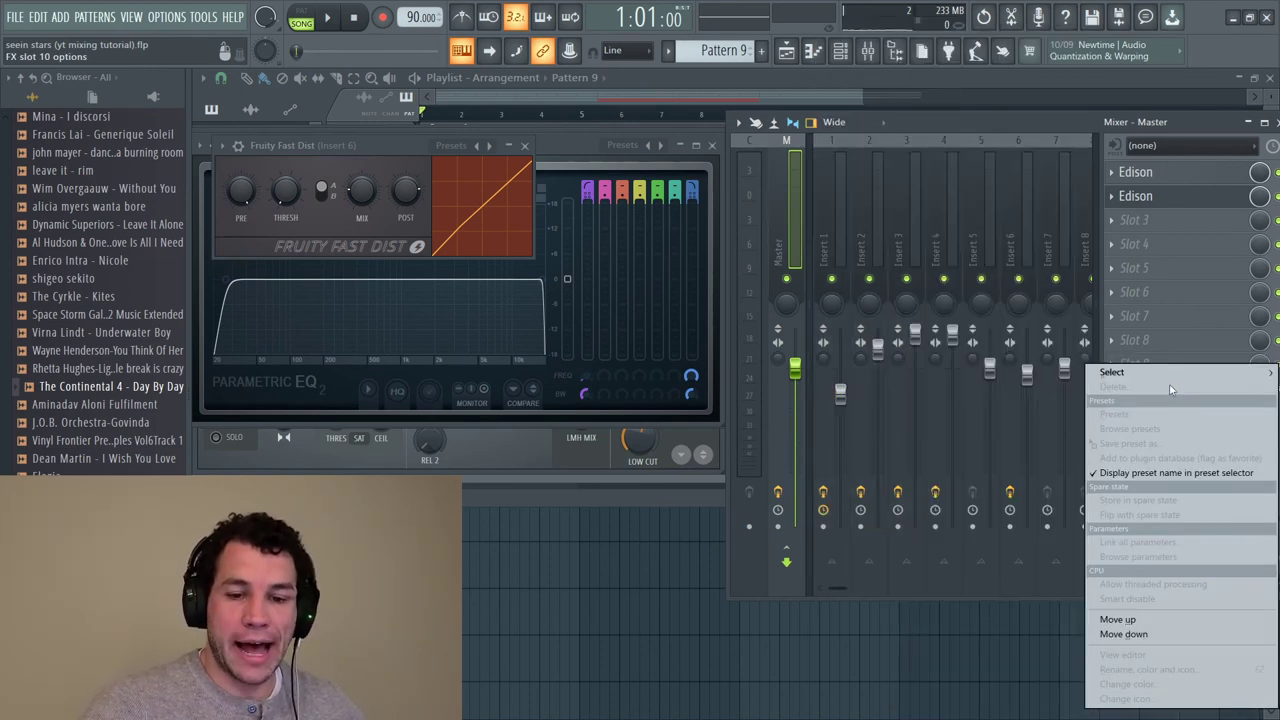
mouse_move(1140, 372)
click(862, 283)
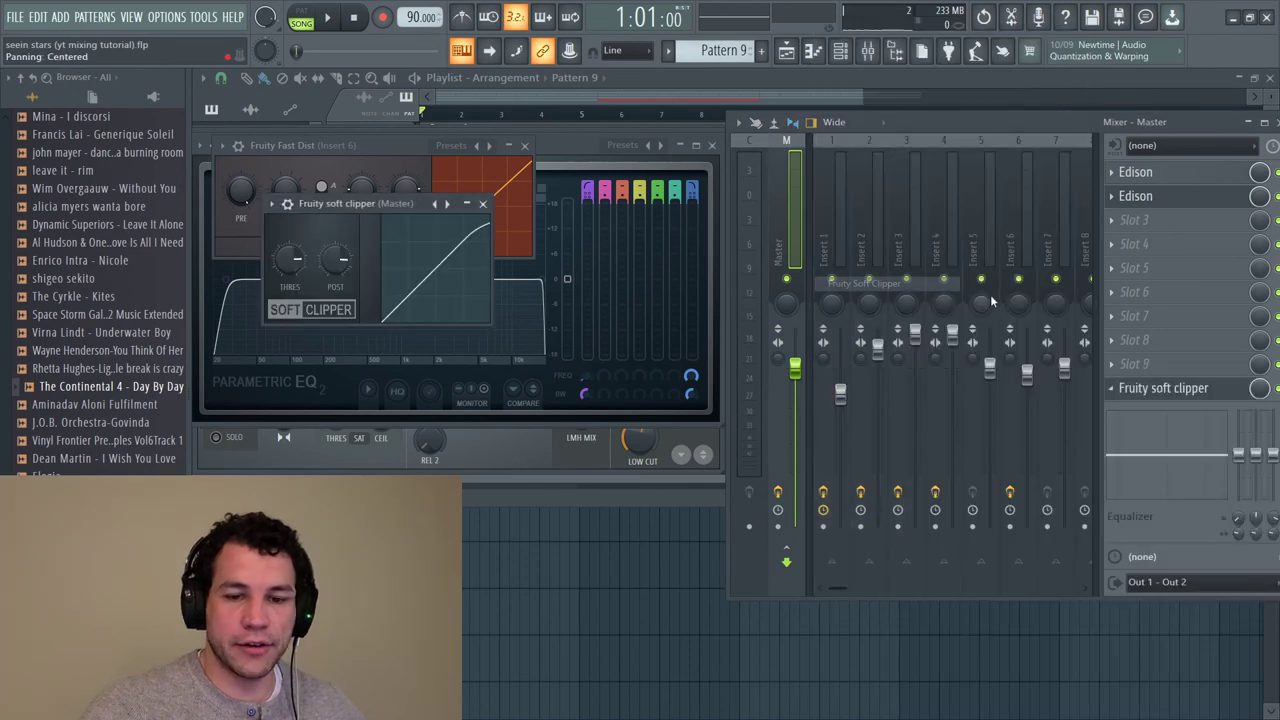